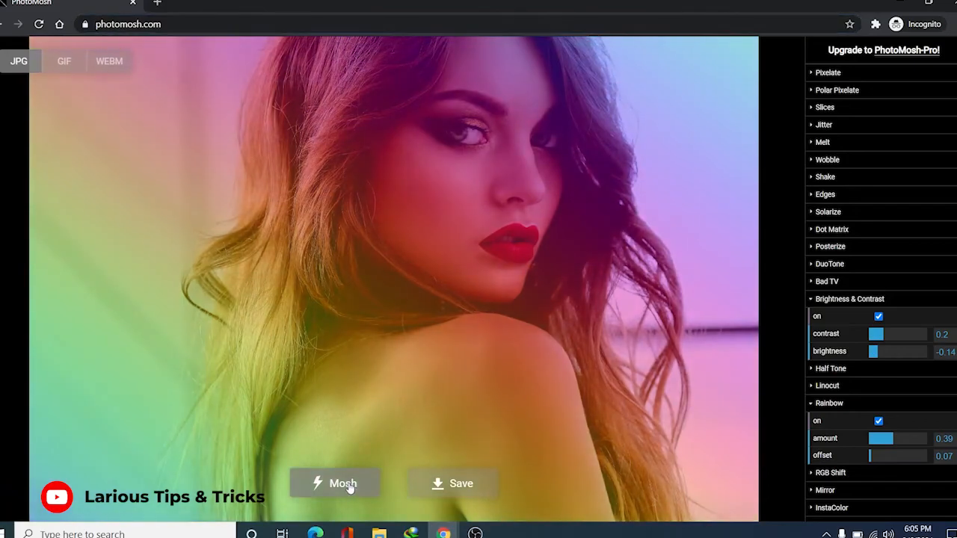
# - Apply a series of random glitch effect combinations to the portrait photo with the Mosh command
pyautogui.click(344, 482)
pyautogui.click(350, 485)
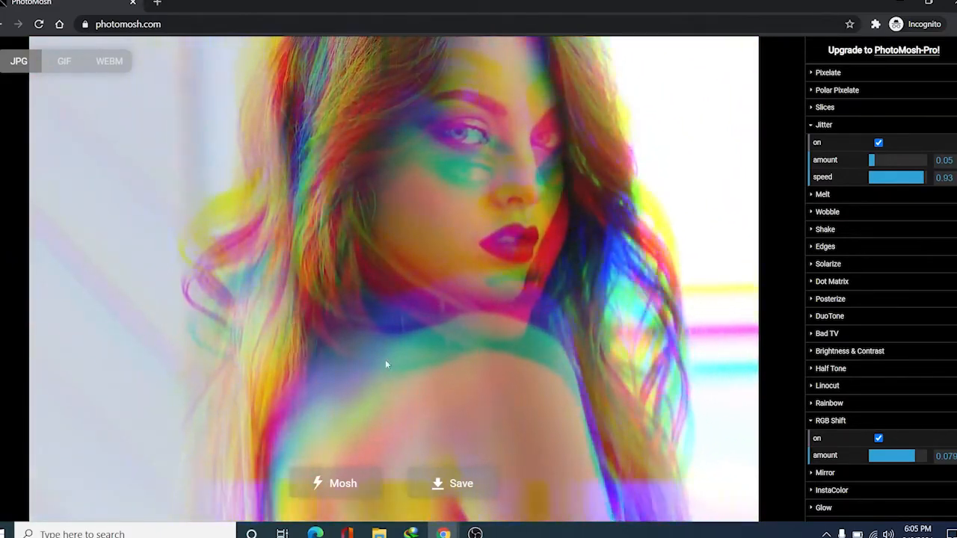
pyautogui.click(340, 484)
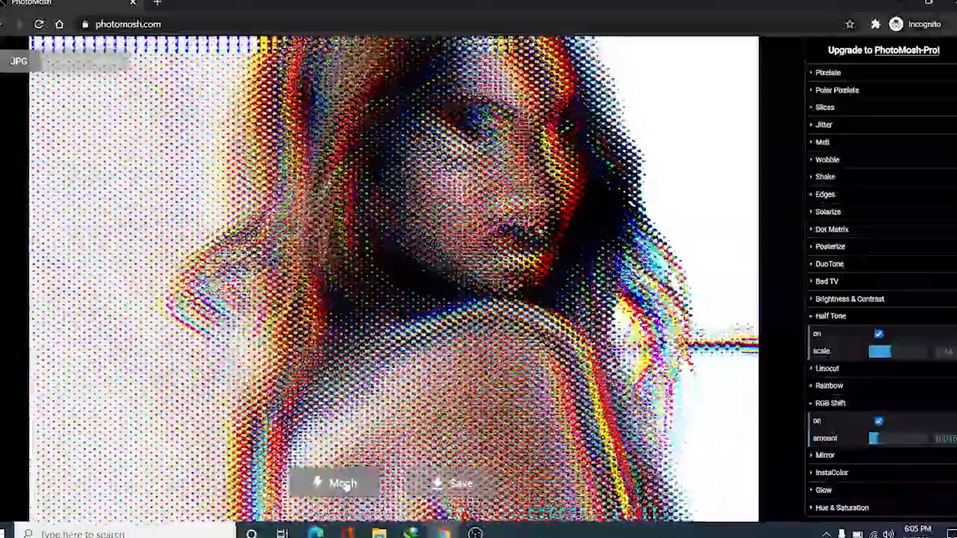
pyautogui.click(343, 484)
pyautogui.click(342, 485)
pyautogui.click(344, 485)
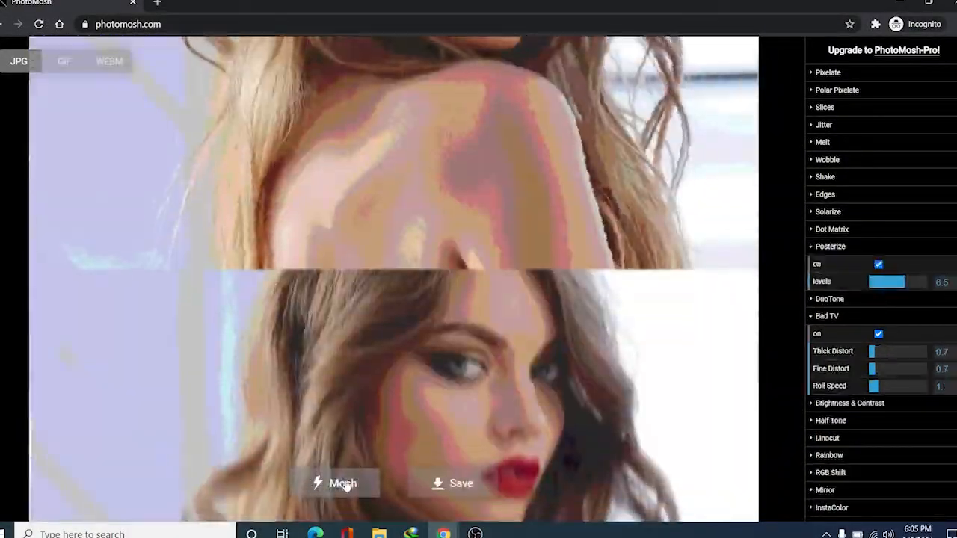
pyautogui.click(343, 484)
pyautogui.click(344, 485)
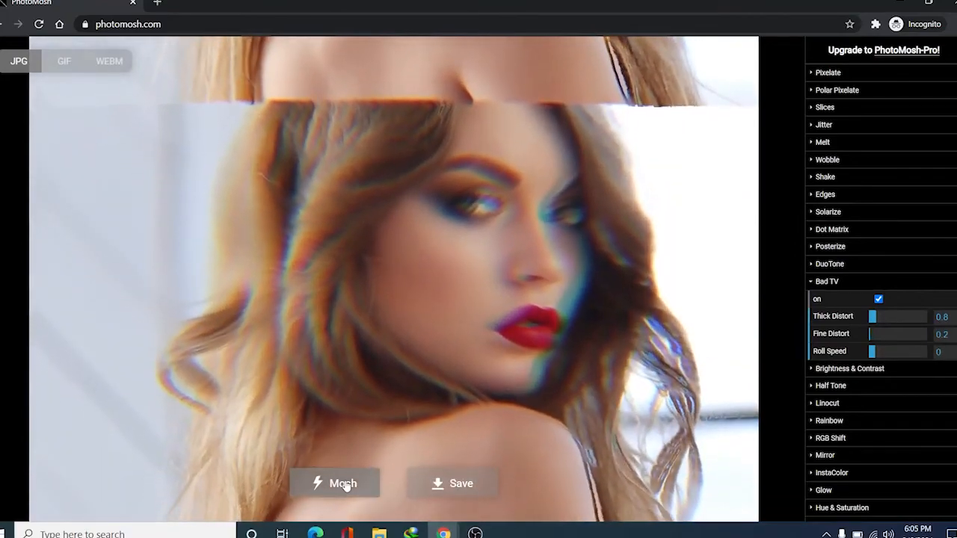
pyautogui.click(344, 485)
pyautogui.click(345, 485)
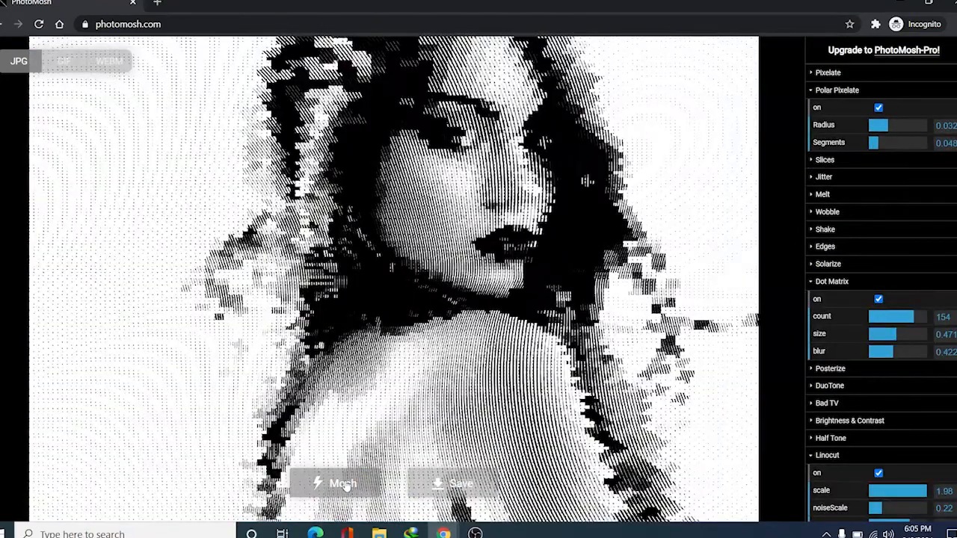
pyautogui.click(345, 485)
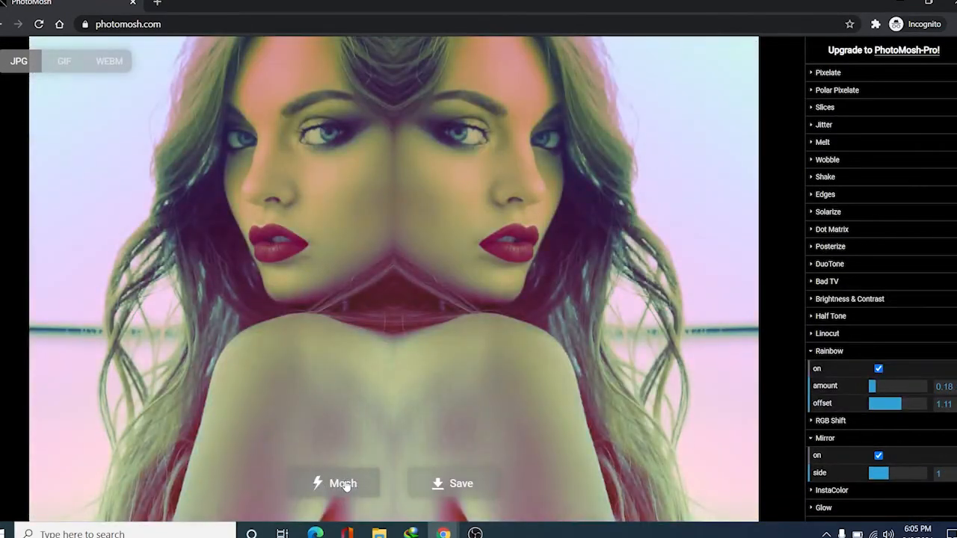
pyautogui.click(348, 482)
pyautogui.click(348, 482)
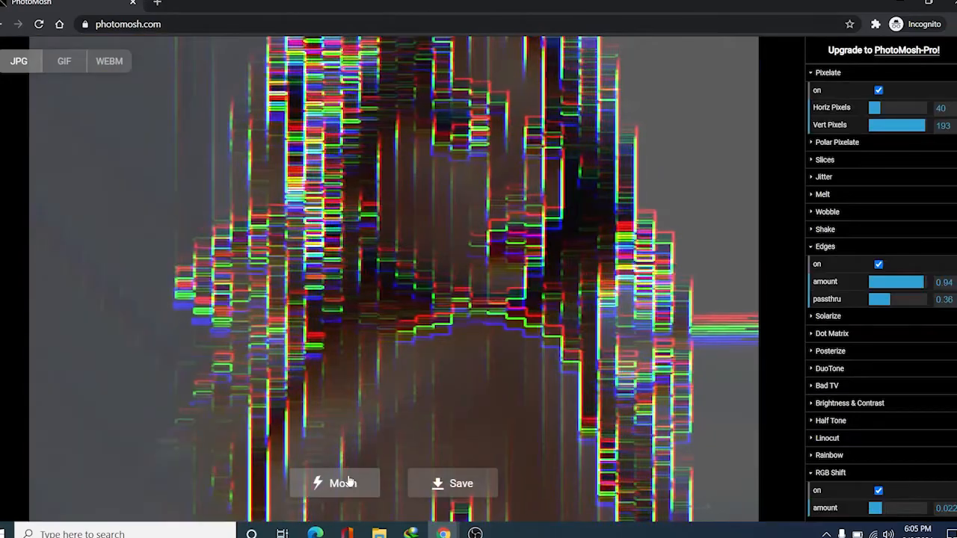
pyautogui.click(348, 482)
pyautogui.click(348, 482)
pyautogui.click(349, 482)
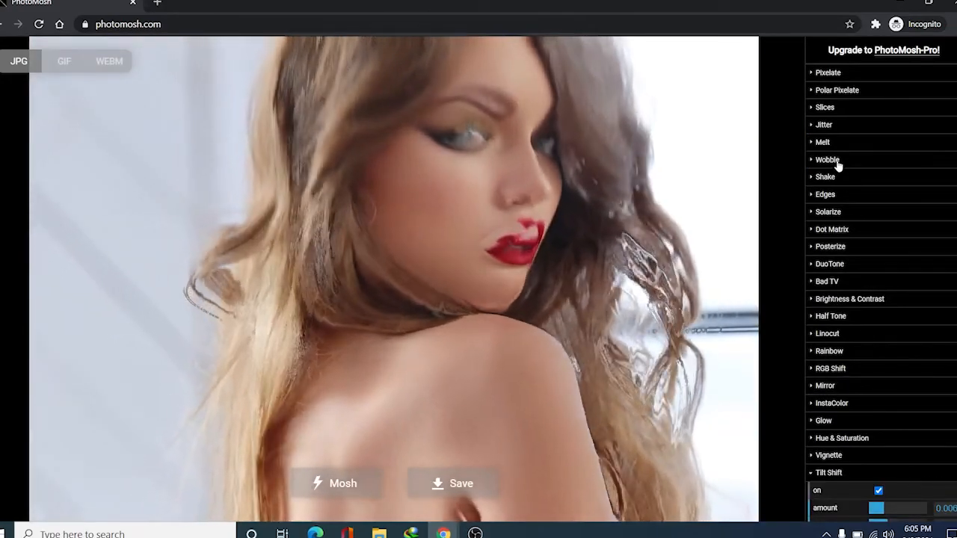
pyautogui.click(351, 484)
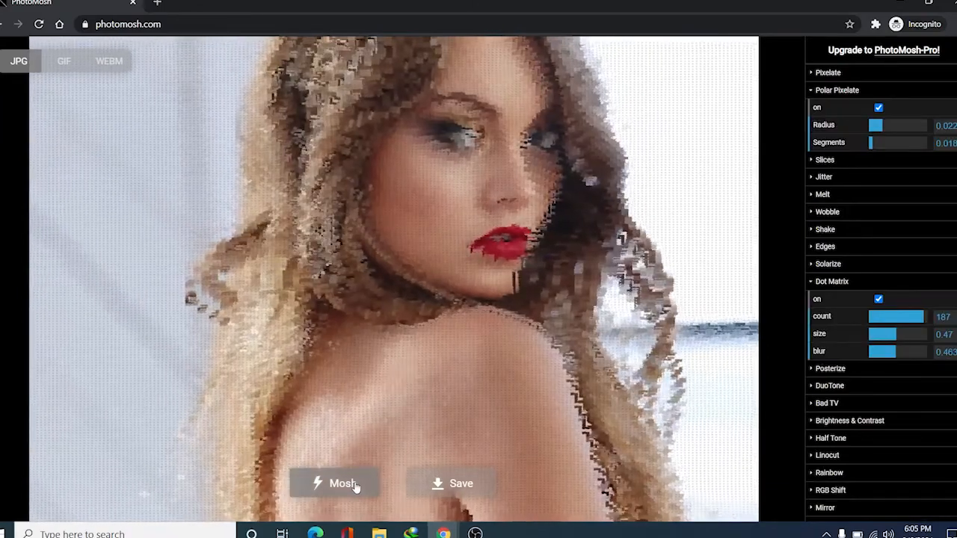
pyautogui.click(351, 484)
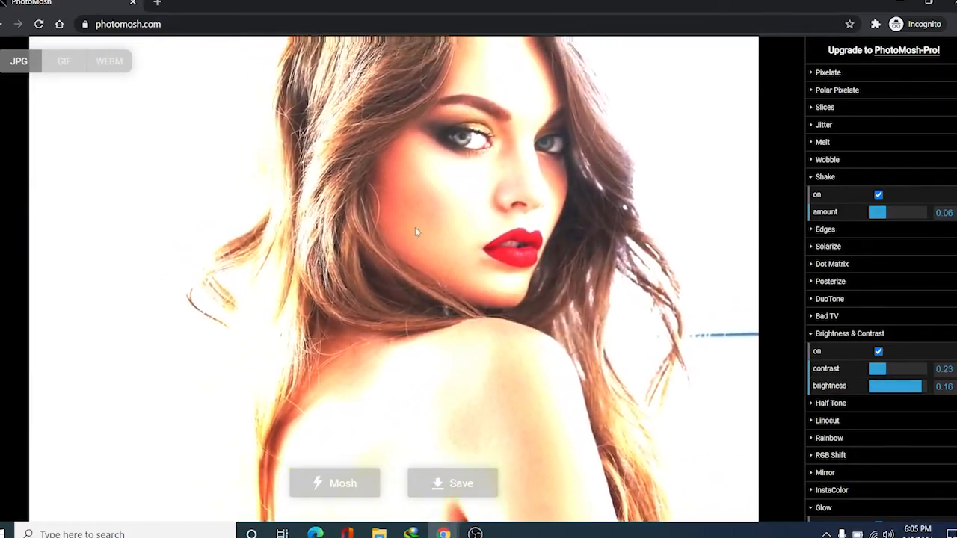
pyautogui.click(355, 484)
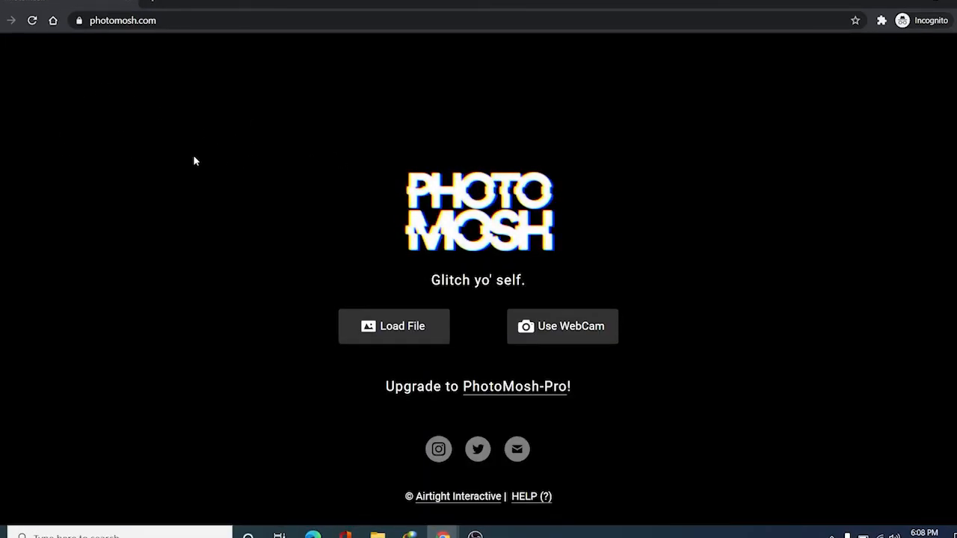
# - Load the image file beautiful-woman-portrait from the Downloads folder into the glitch editor
pyautogui.click(142, 21)
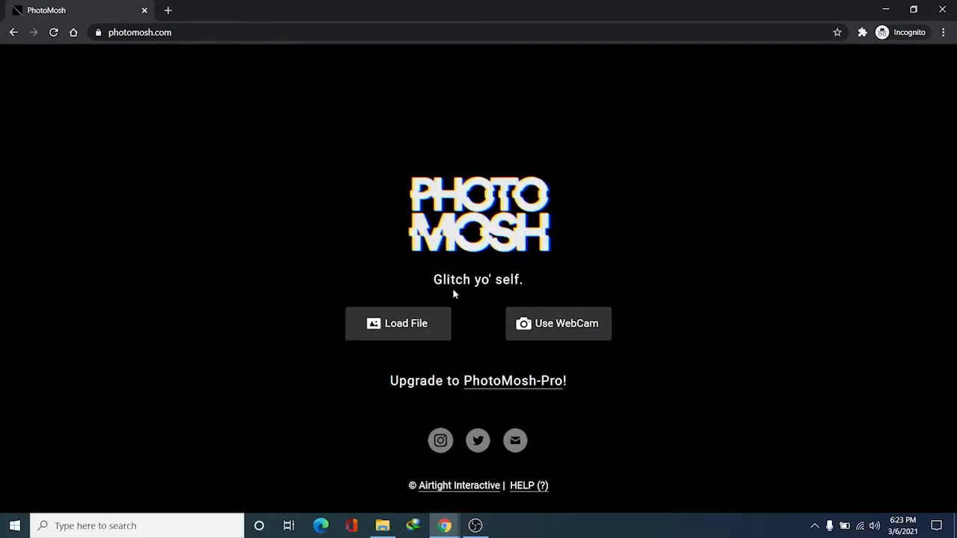
pyautogui.click(401, 328)
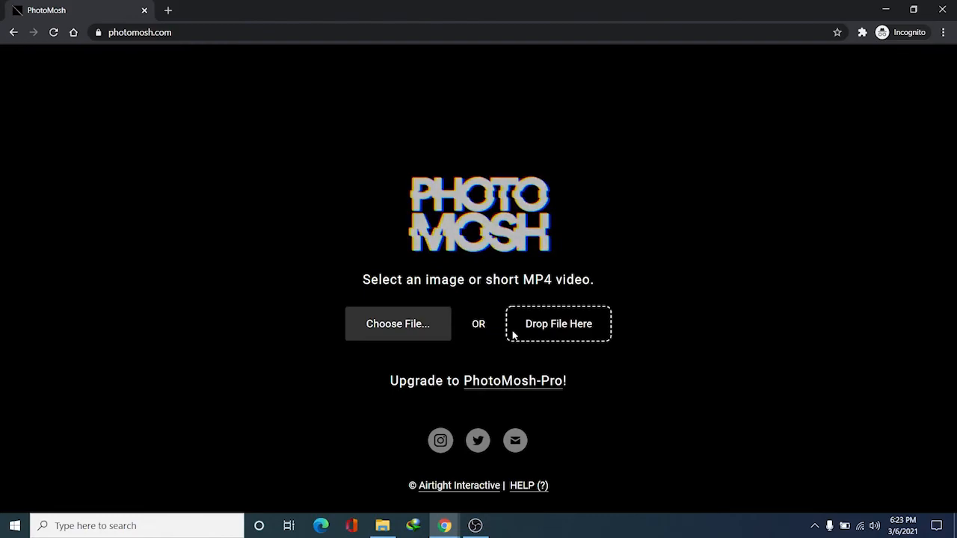
pyautogui.click(392, 324)
pyautogui.click(196, 94)
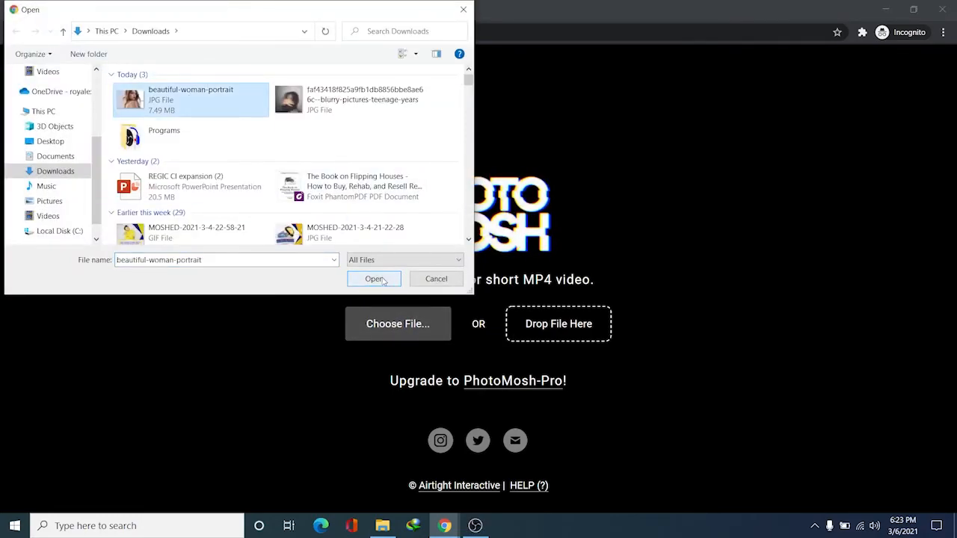
pyautogui.click(378, 279)
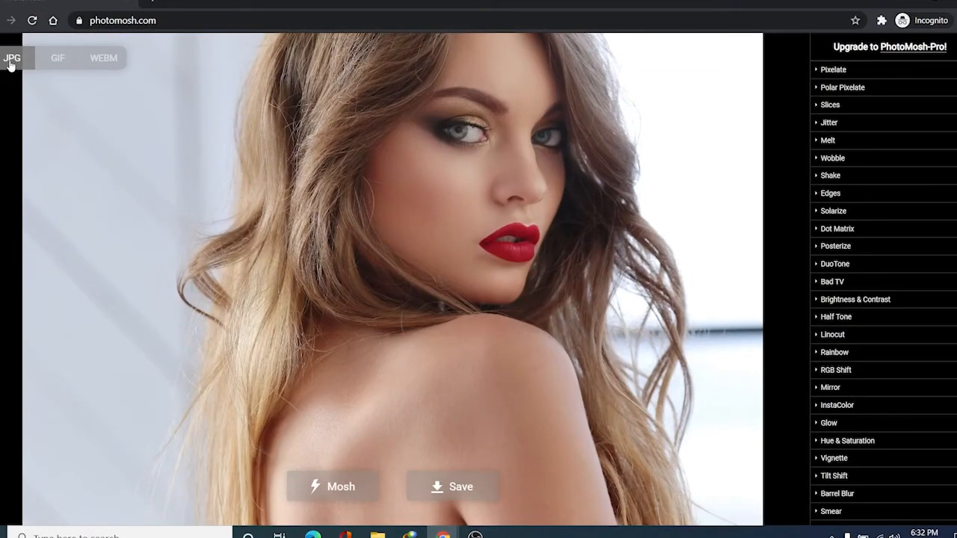
# - Preview the loaded portrait in the GIF and WEBM output formats
pyautogui.click(53, 63)
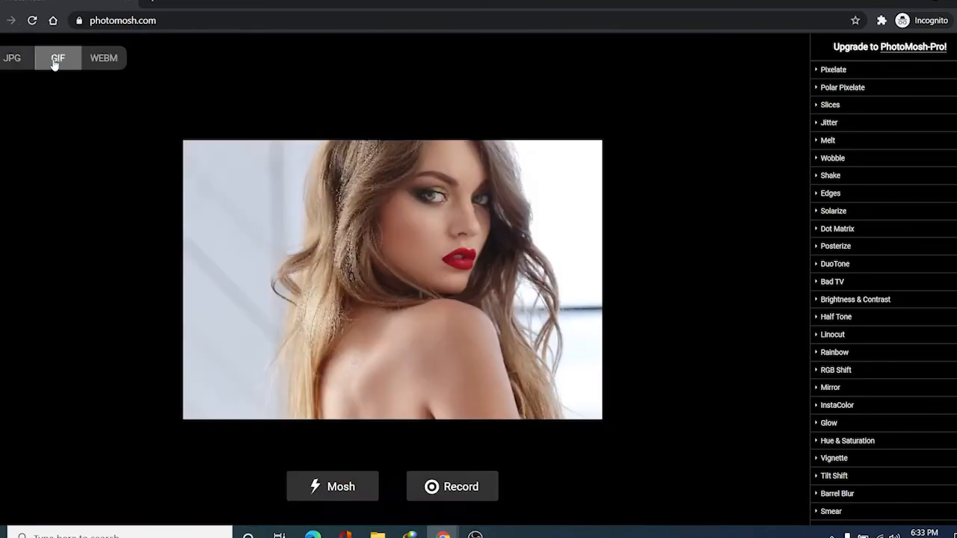
pyautogui.click(104, 66)
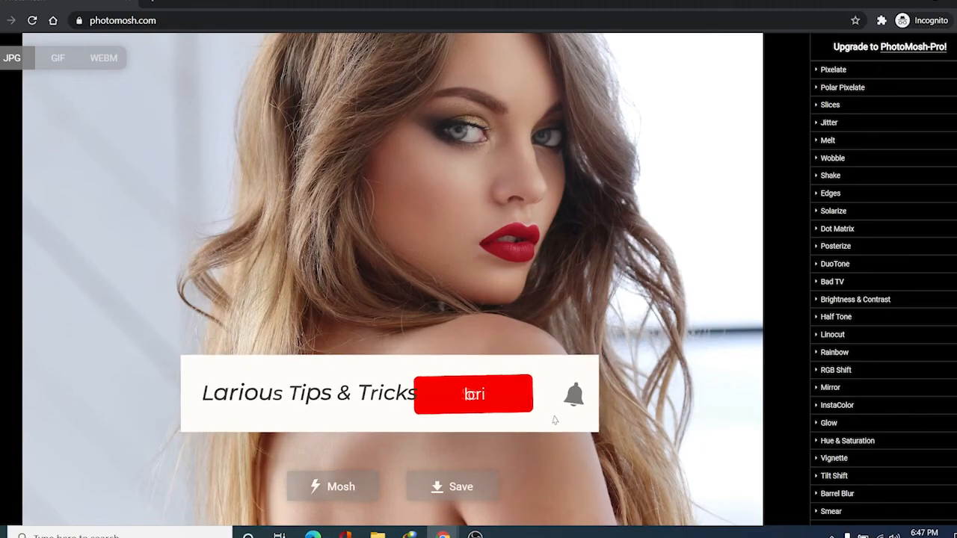
# - In JPG mode, repeatedly randomize the glitch effects on the loaded portrait with Mosh to try different looks
pyautogui.click(340, 486)
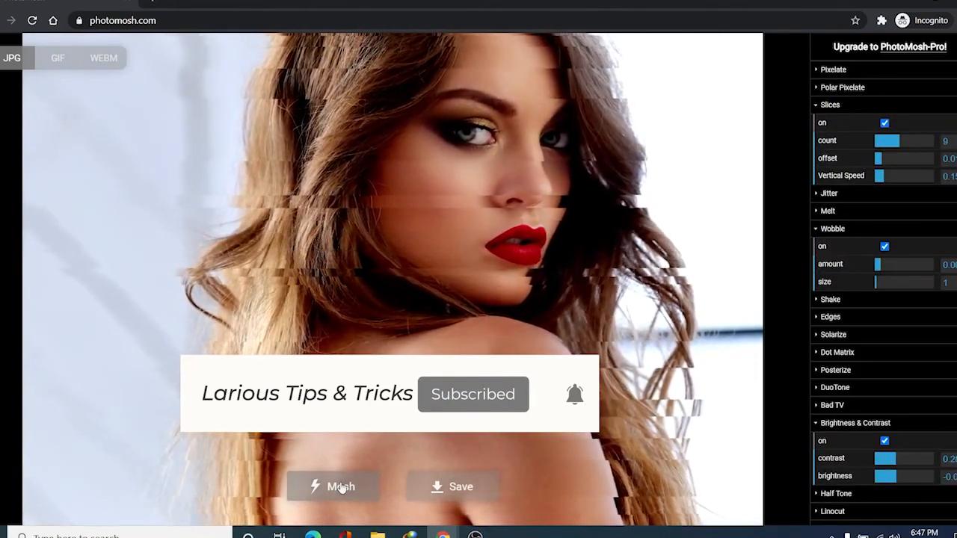
pyautogui.click(340, 487)
pyautogui.click(340, 486)
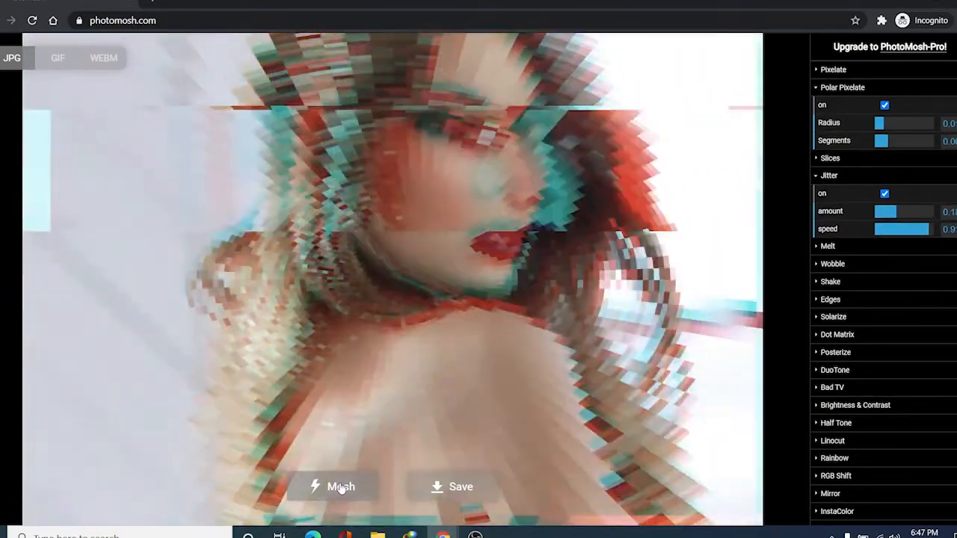
pyautogui.click(340, 487)
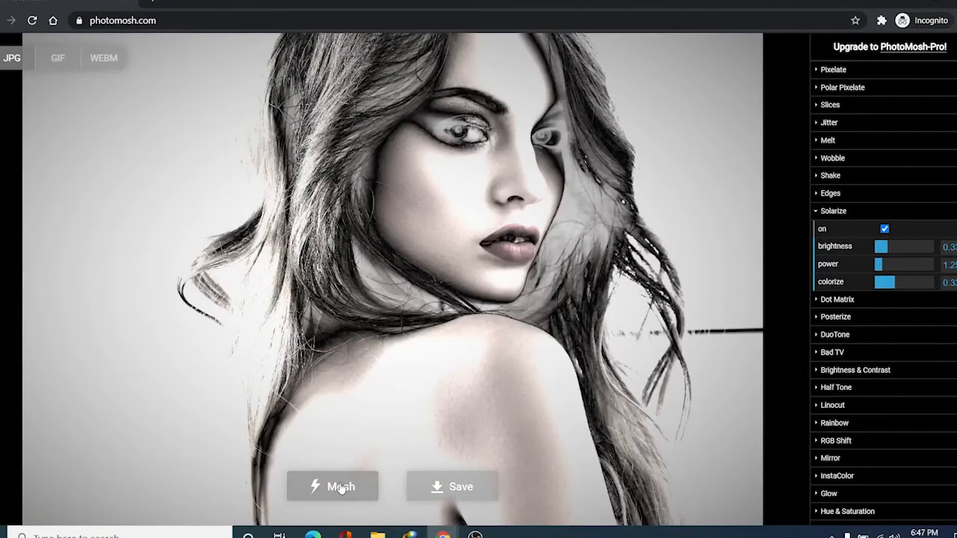
pyautogui.click(340, 487)
pyautogui.click(340, 487)
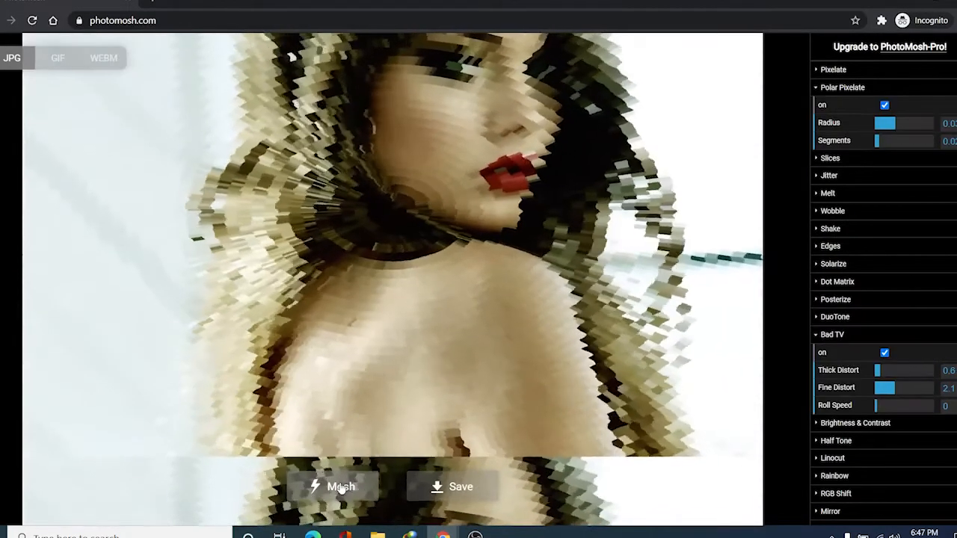
pyautogui.click(340, 487)
pyautogui.click(340, 486)
pyautogui.click(340, 487)
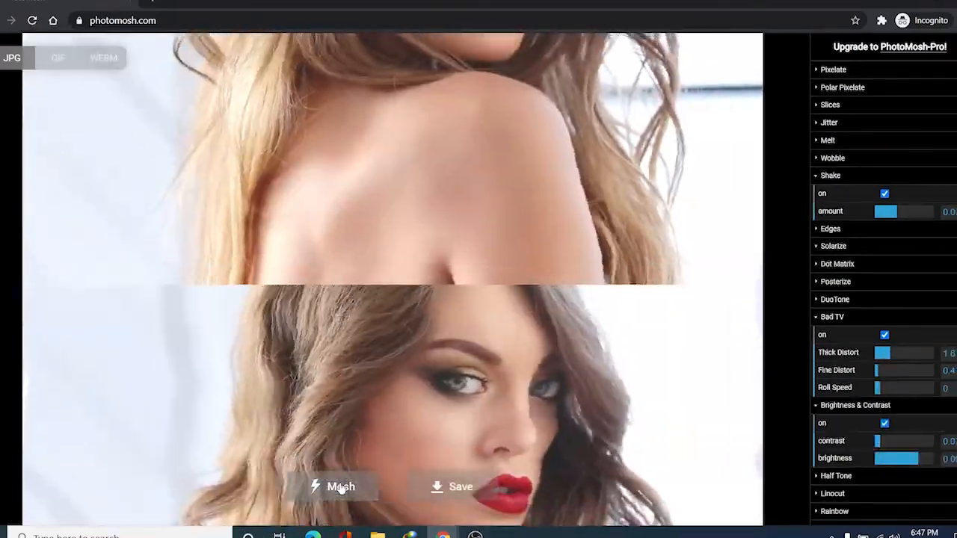
pyautogui.click(340, 486)
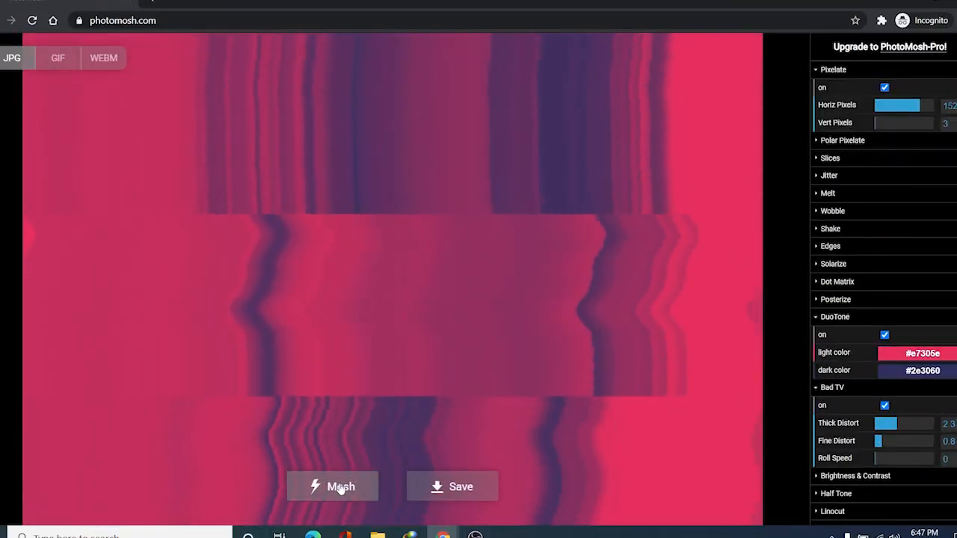
pyautogui.click(340, 487)
pyautogui.click(340, 487)
pyautogui.click(340, 486)
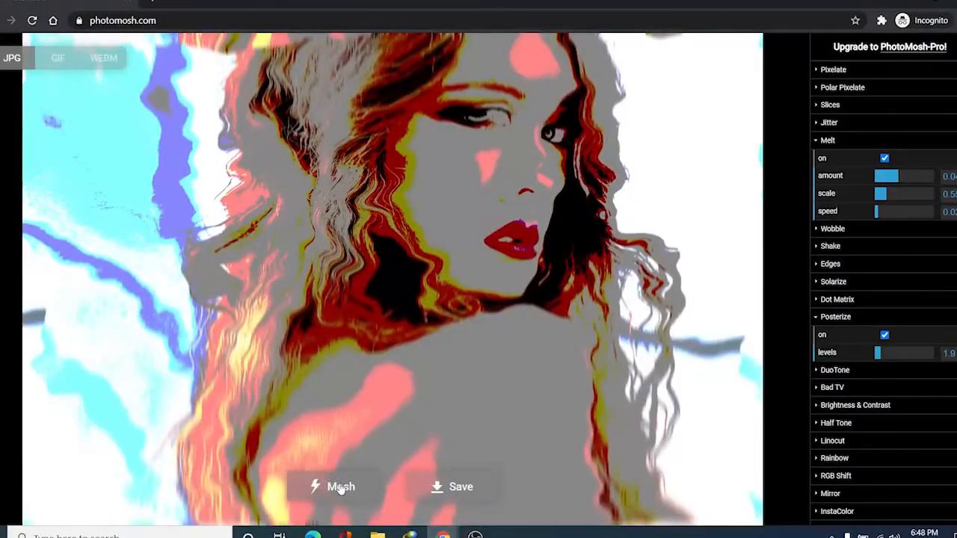
pyautogui.click(340, 487)
pyautogui.click(340, 487)
pyautogui.click(340, 487)
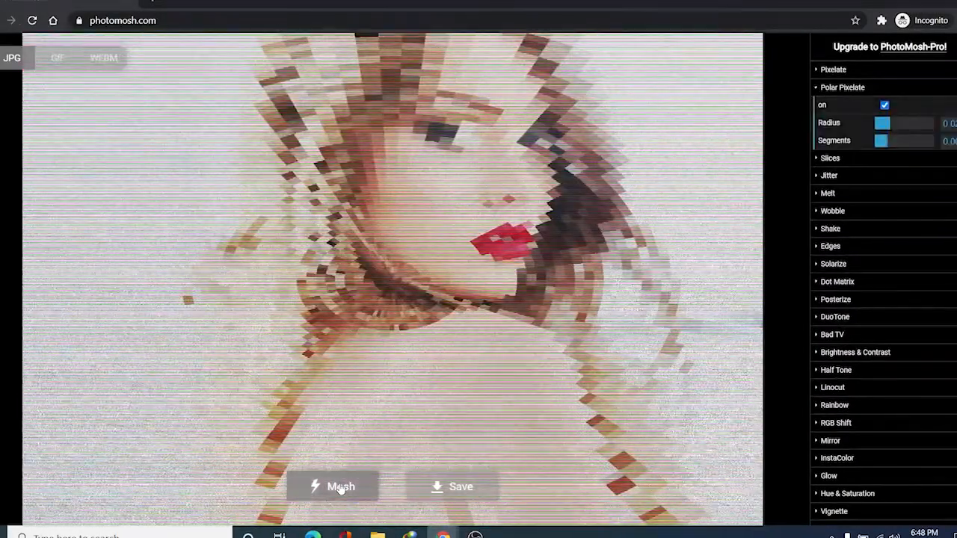
pyautogui.click(340, 487)
pyautogui.click(340, 487)
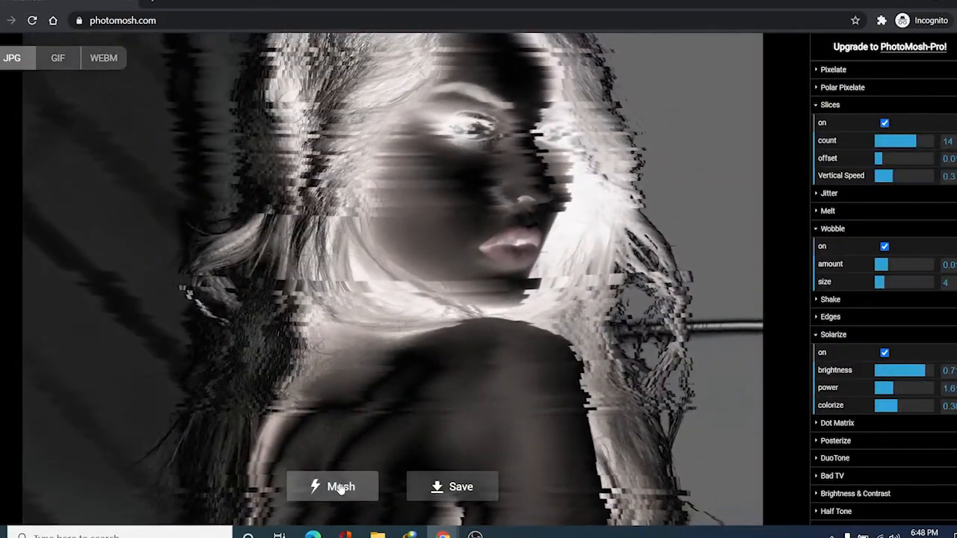
pyautogui.click(340, 486)
pyautogui.click(340, 486)
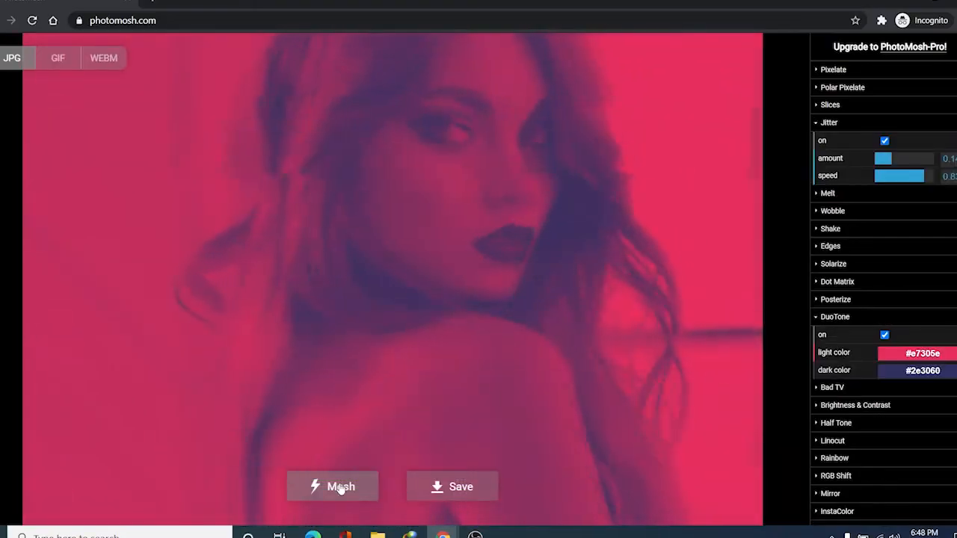
pyautogui.click(340, 487)
pyautogui.click(340, 487)
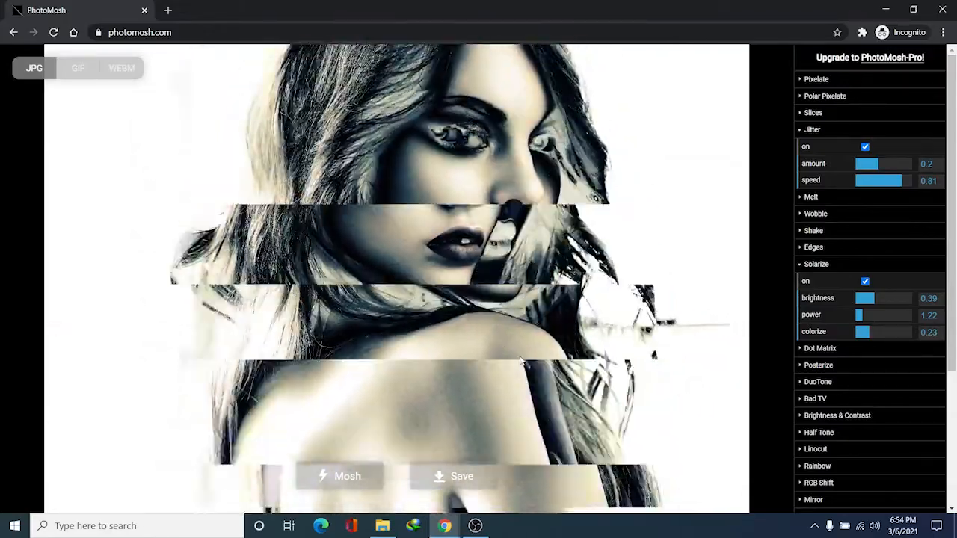
pyautogui.click(346, 482)
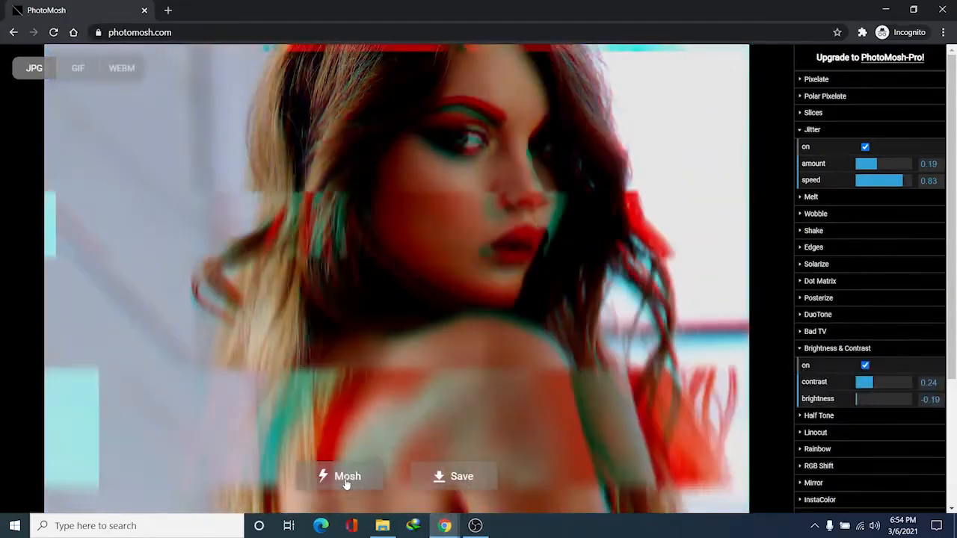
pyautogui.click(346, 483)
pyautogui.click(346, 482)
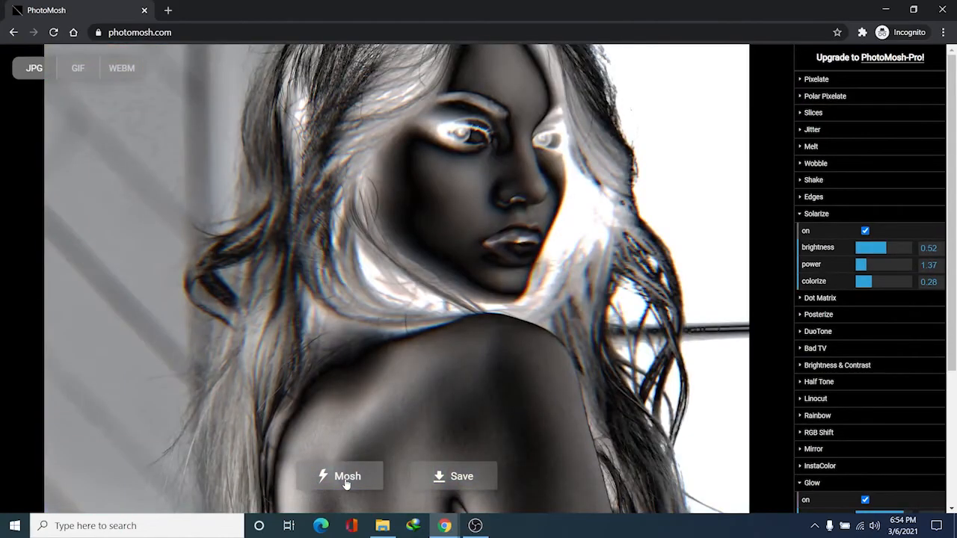
pyautogui.click(346, 482)
pyautogui.click(346, 482)
pyautogui.click(346, 482)
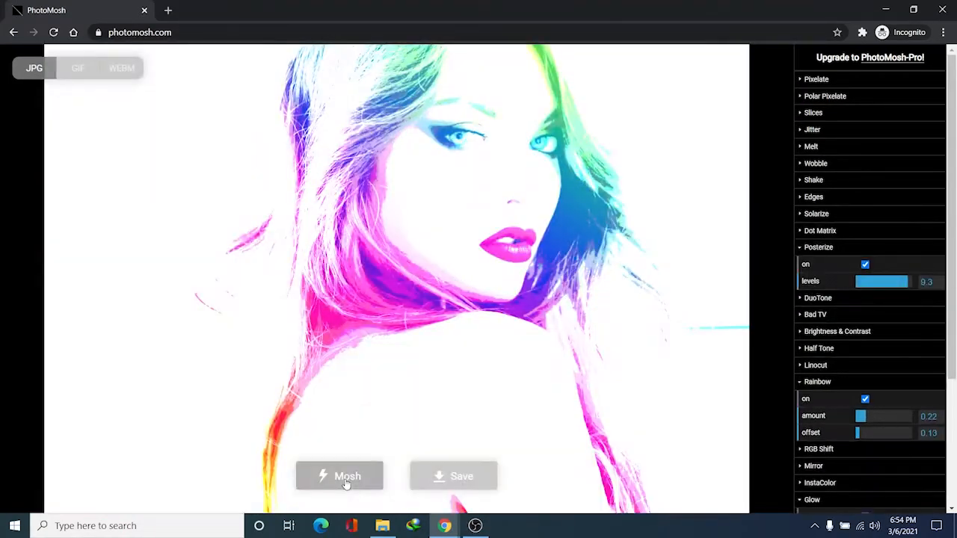
pyautogui.click(346, 483)
pyautogui.click(346, 482)
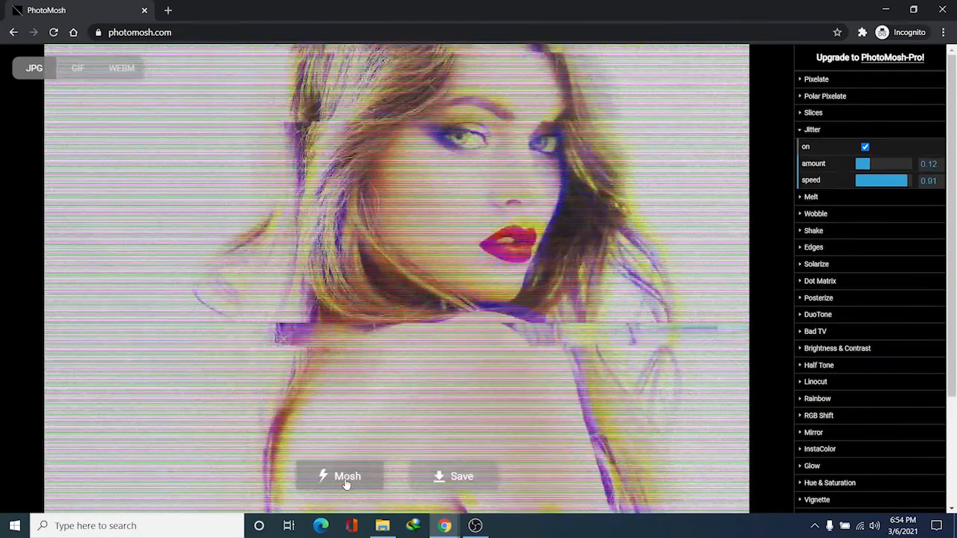
pyautogui.click(346, 482)
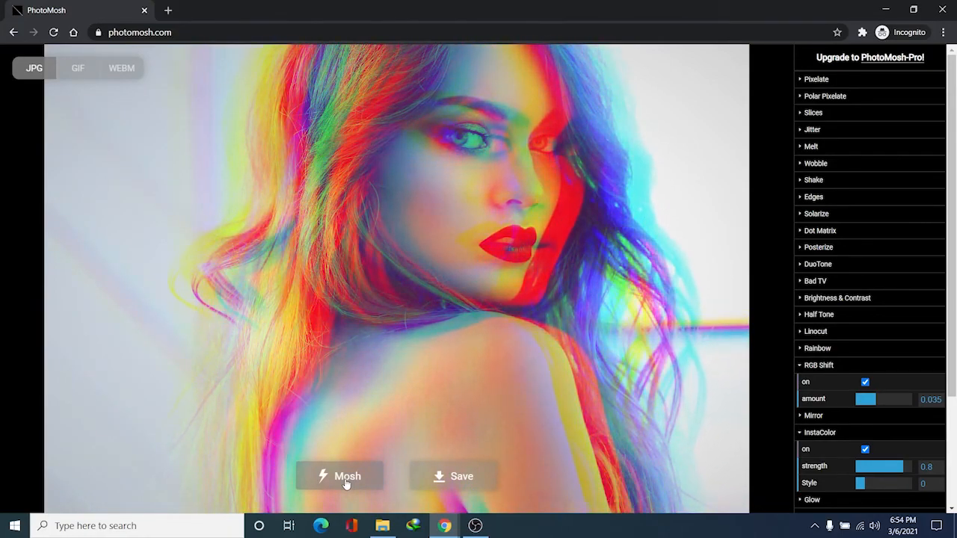
pyautogui.click(346, 484)
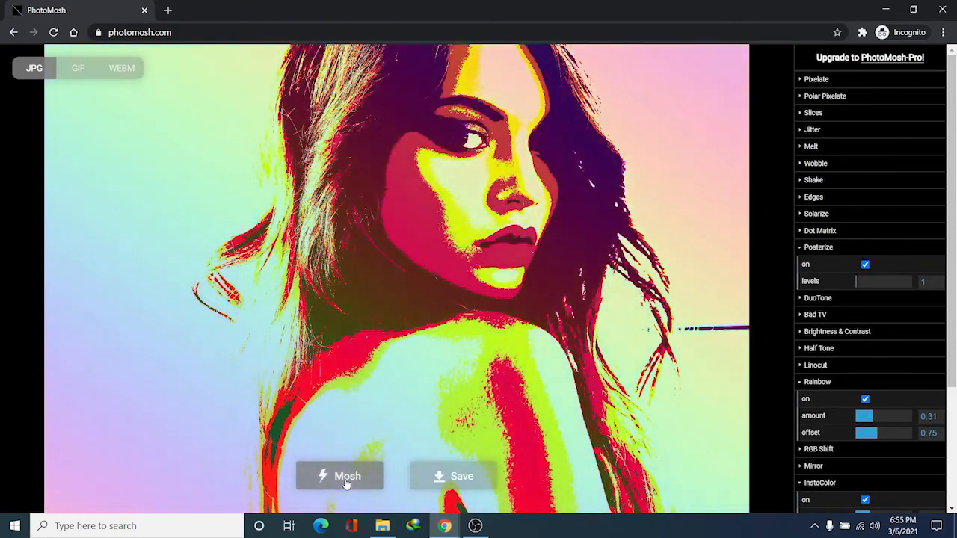
pyautogui.click(346, 484)
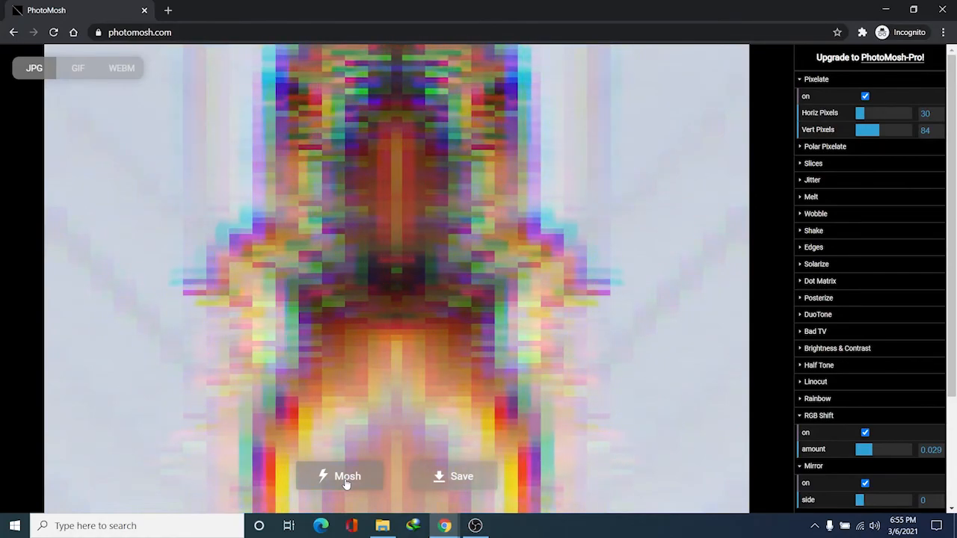
# - Randomize the portrait's glitch effects once more with Mosh and check the Brightness & Contrast and Posterize settings
pyautogui.click(346, 483)
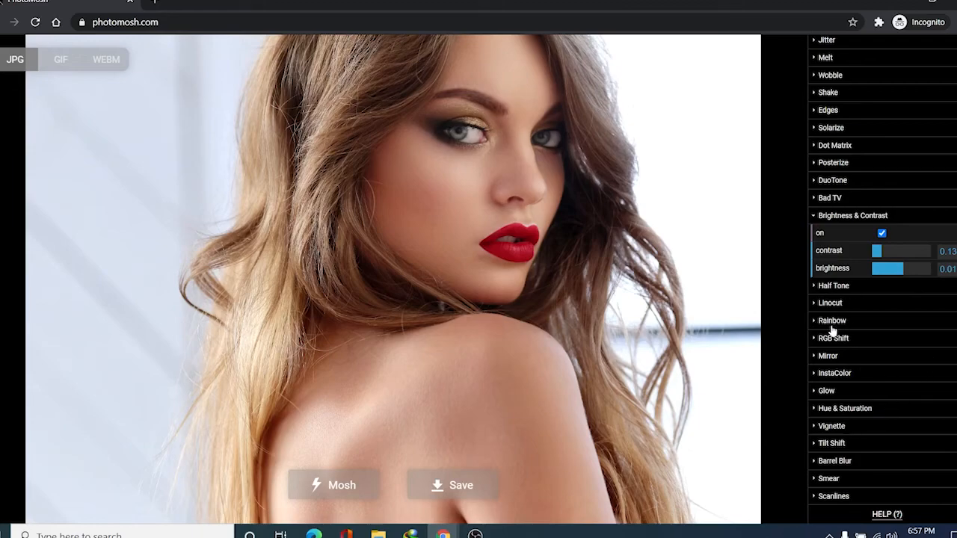
pyautogui.click(819, 218)
pyautogui.click(819, 218)
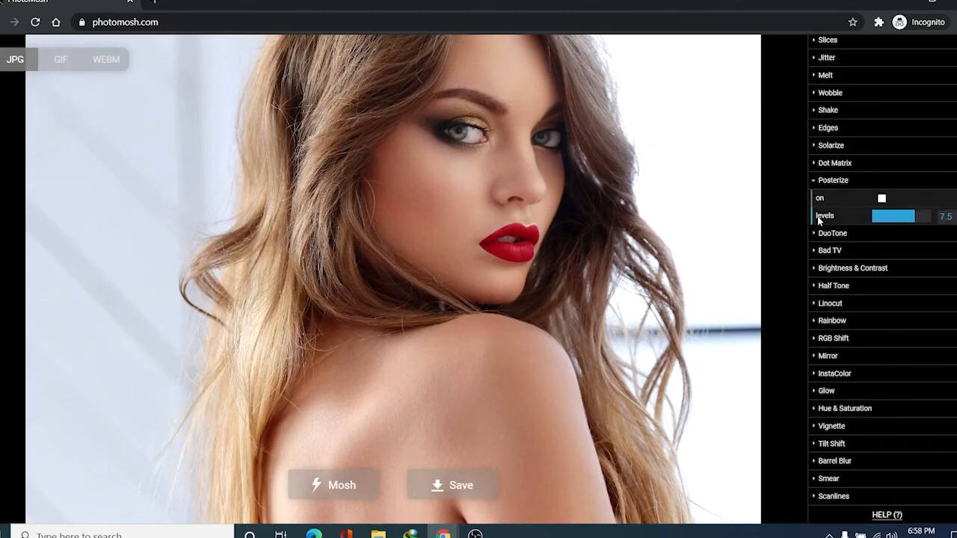
pyautogui.click(817, 182)
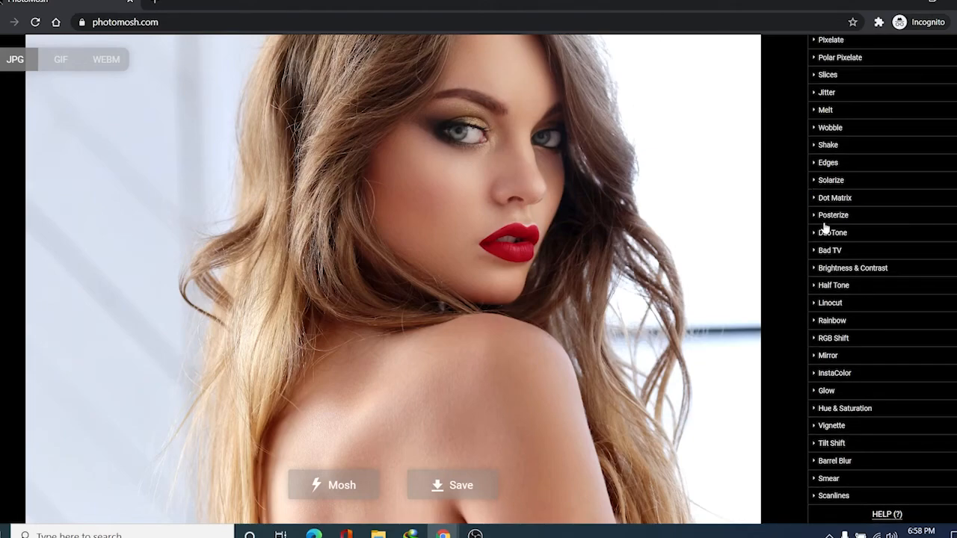
# - Enable the Rainbow effect on the portrait, then raise its contrast and lower its brightness below zero
pyautogui.click(816, 268)
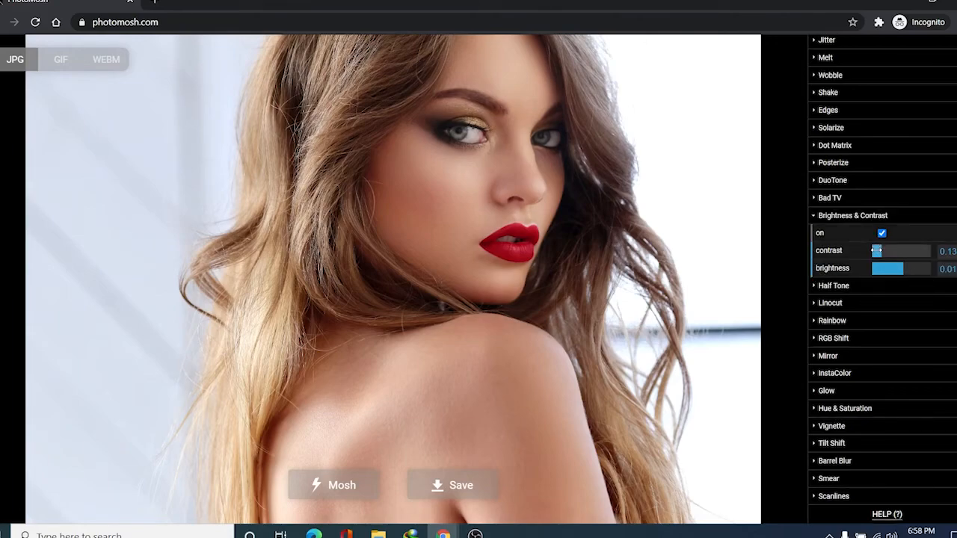
pyautogui.click(814, 322)
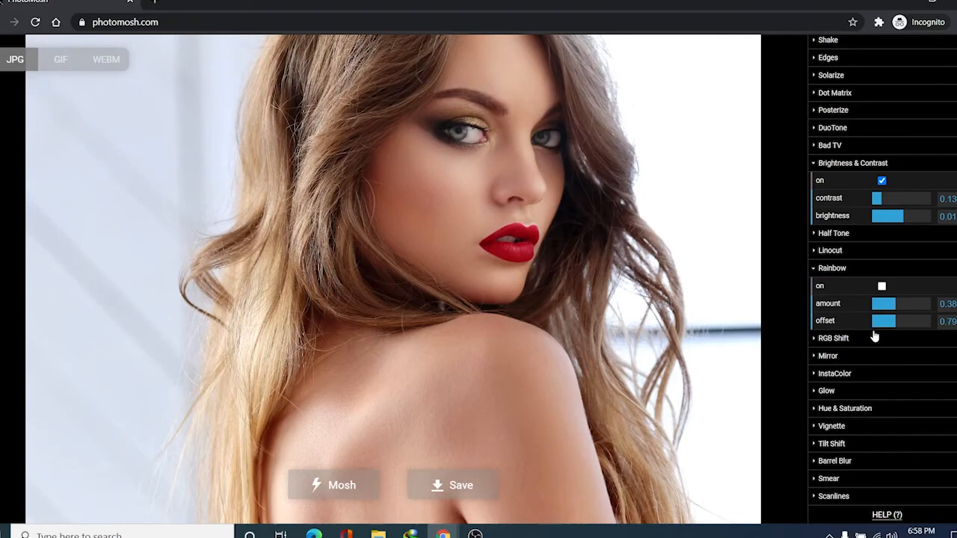
pyautogui.click(883, 287)
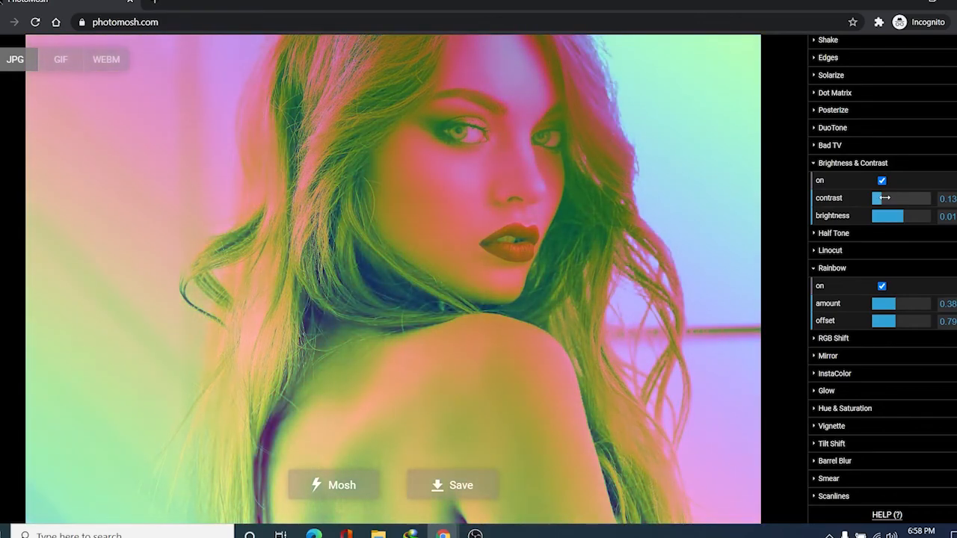
pyautogui.moveTo(884, 197); pyautogui.dragTo(883, 219)
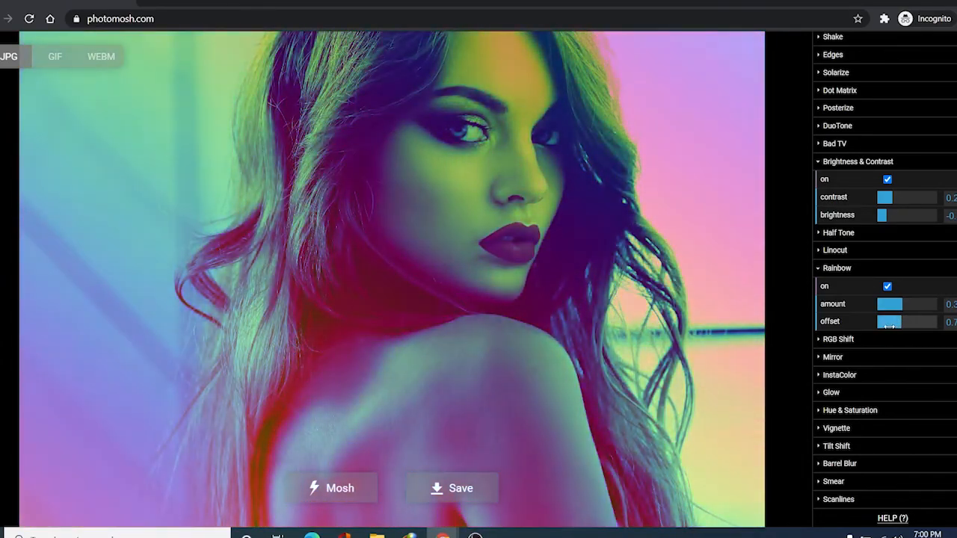
# - Lower the Rainbow effect's offset to about 0.05 to change the color gradient over the portrait
pyautogui.click(899, 324)
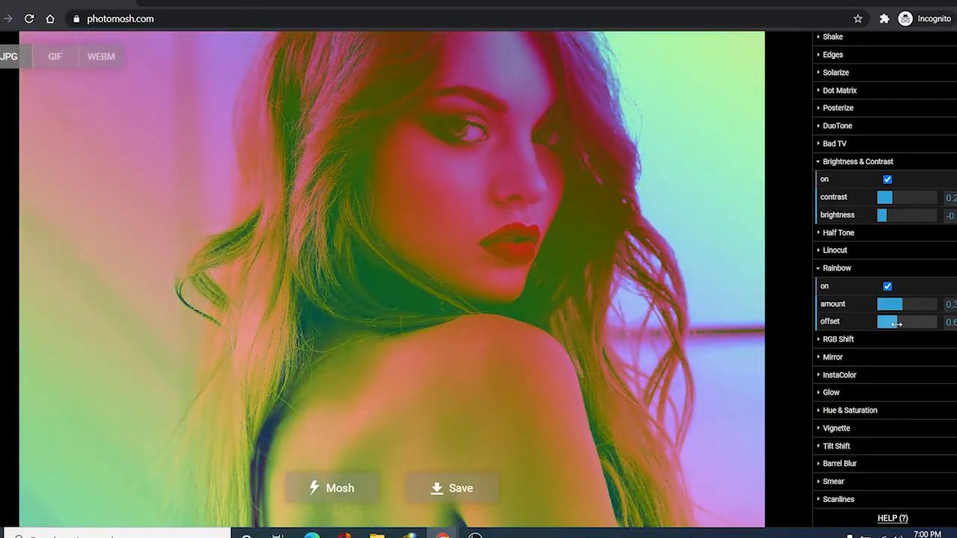
pyautogui.moveTo(897, 323); pyautogui.dragTo(881, 324)
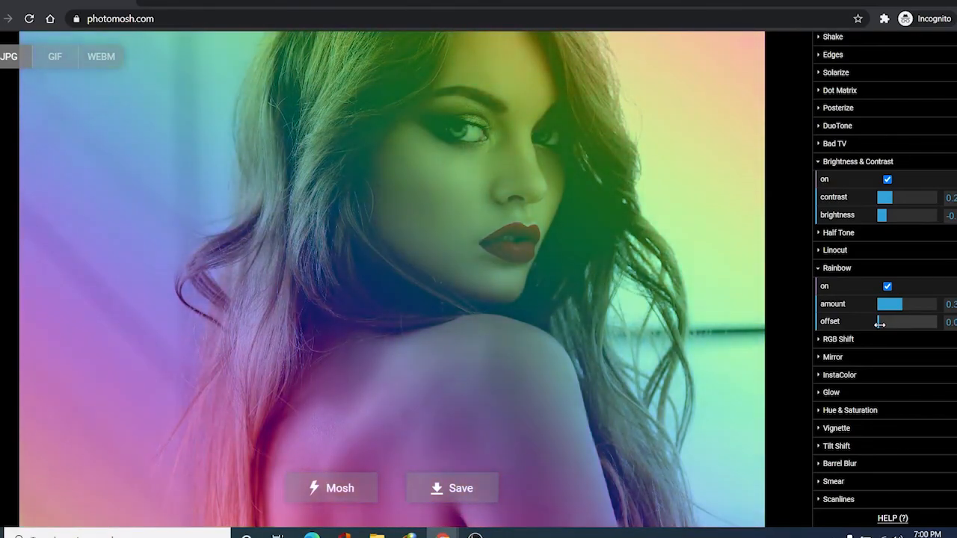
pyautogui.moveTo(879, 323); pyautogui.dragTo(803, 323)
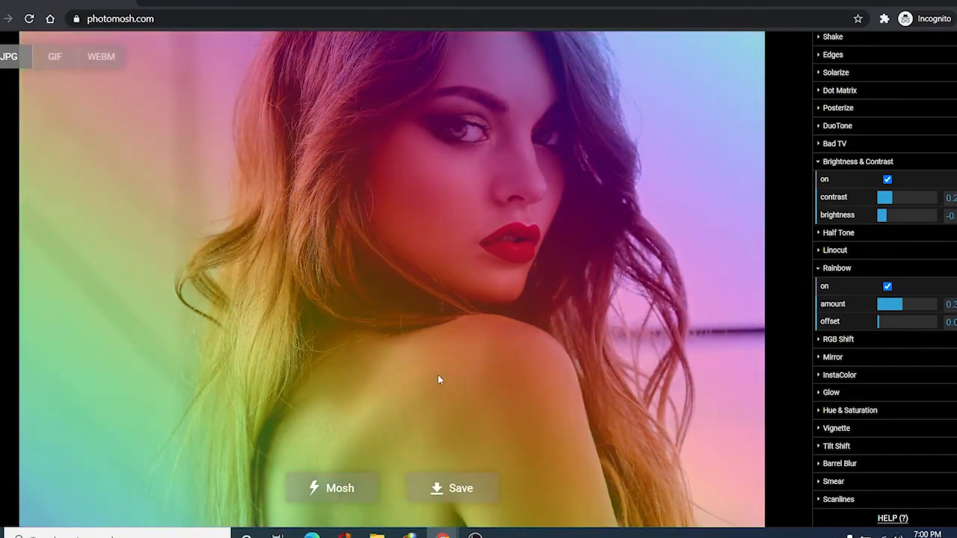
# - Save the rainbow-tinted portrait as a JPG and open the downloaded image
pyautogui.click(451, 495)
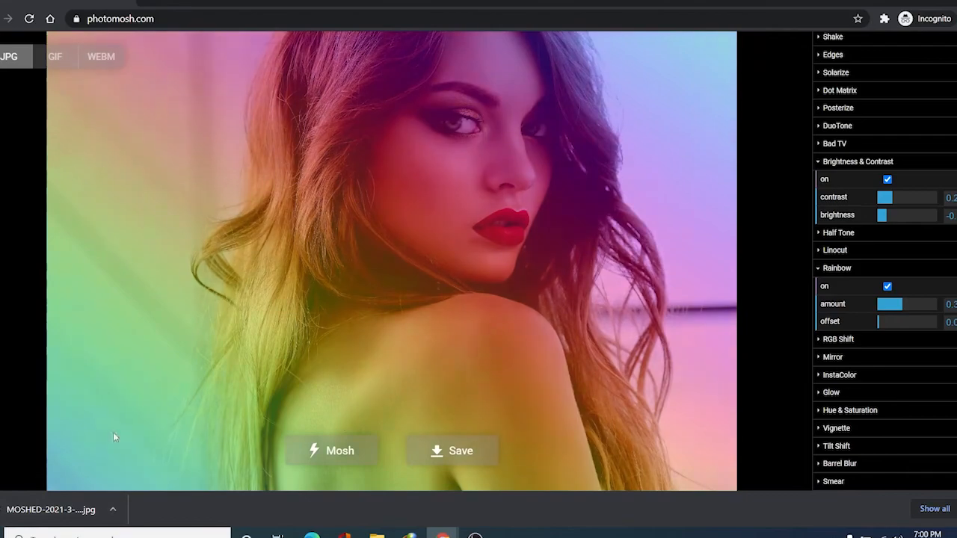
pyautogui.click(38, 513)
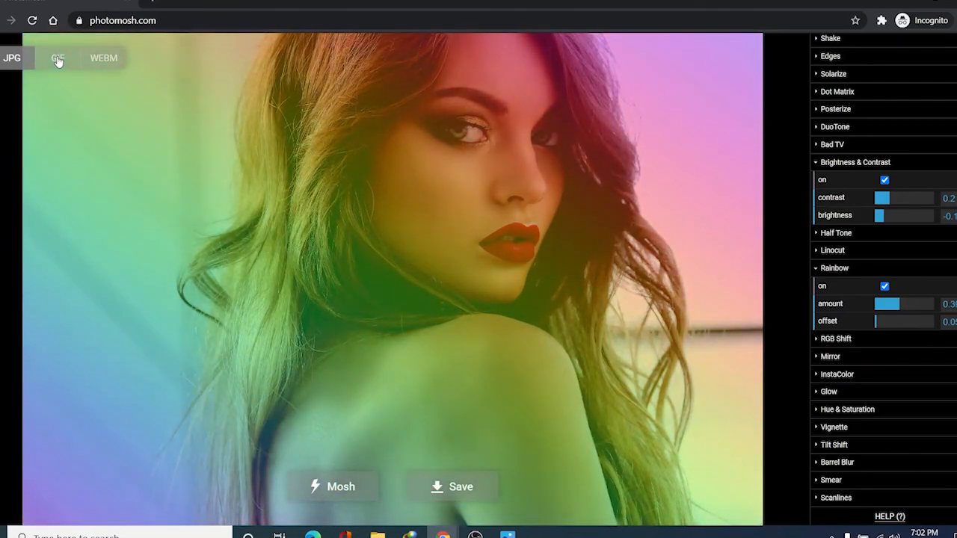
# - Switch the output format to GIF and repeatedly randomize the effects with Mosh until a sliced, glowing glitch look is reached
pyautogui.click(58, 60)
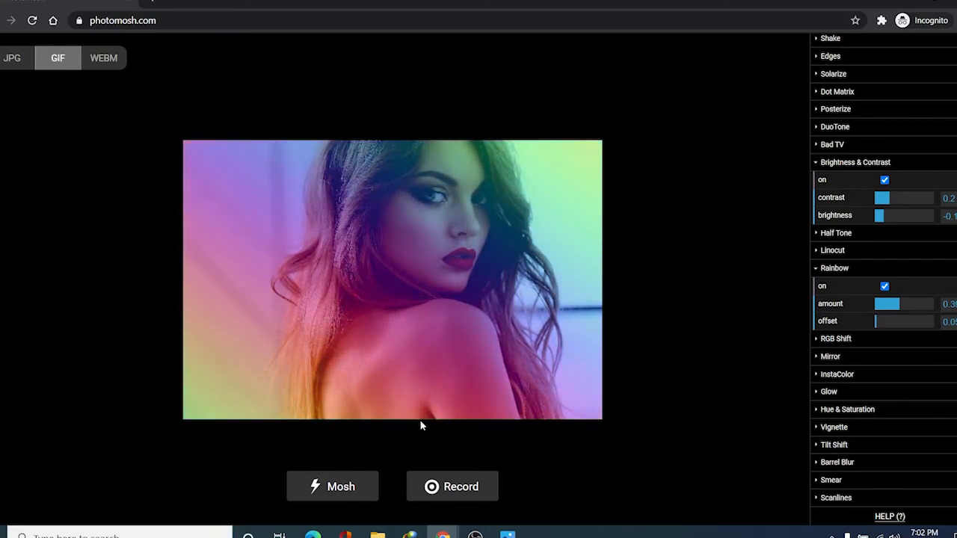
pyautogui.click(343, 496)
pyautogui.click(342, 496)
pyautogui.click(342, 497)
pyautogui.click(343, 496)
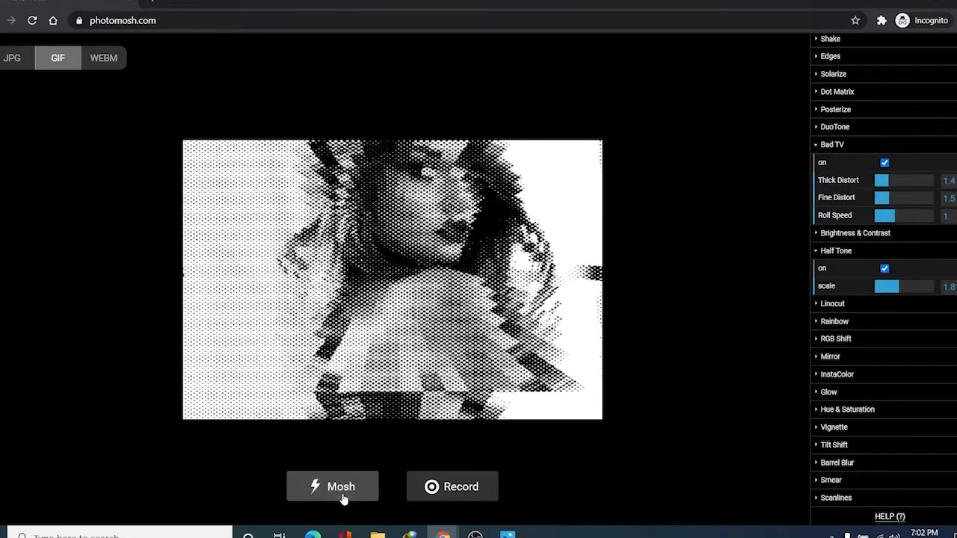
pyautogui.click(342, 496)
pyautogui.click(343, 497)
pyautogui.click(342, 496)
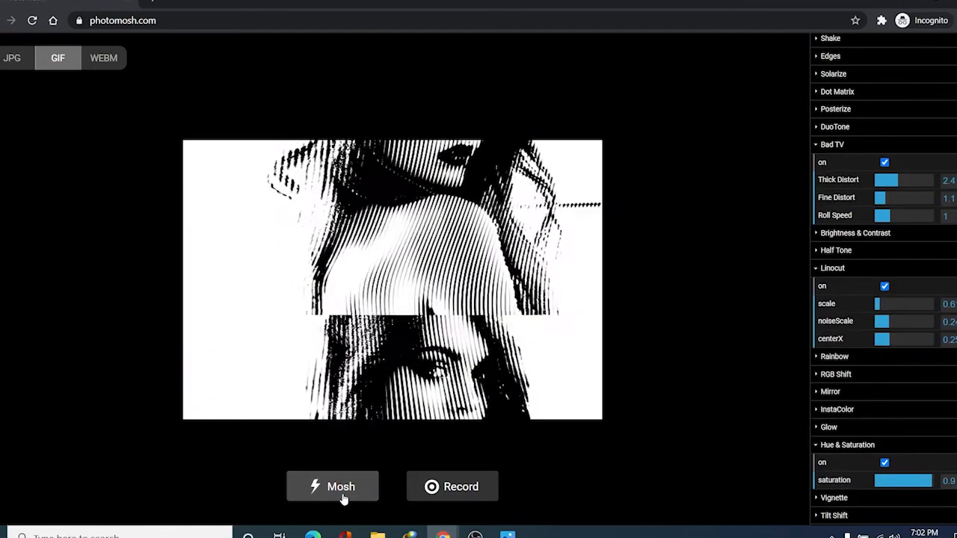
pyautogui.click(343, 497)
pyautogui.click(342, 496)
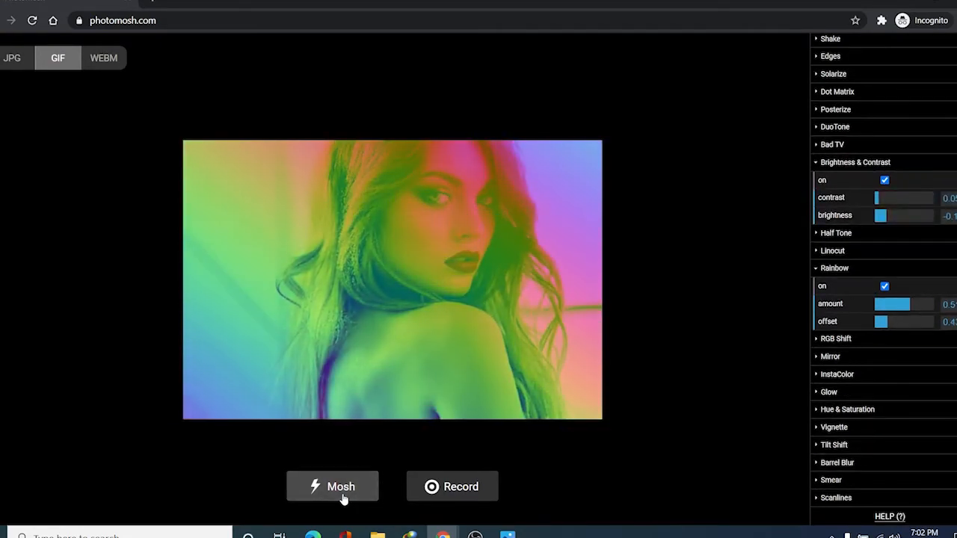
pyautogui.click(342, 497)
pyautogui.click(342, 496)
pyautogui.click(343, 496)
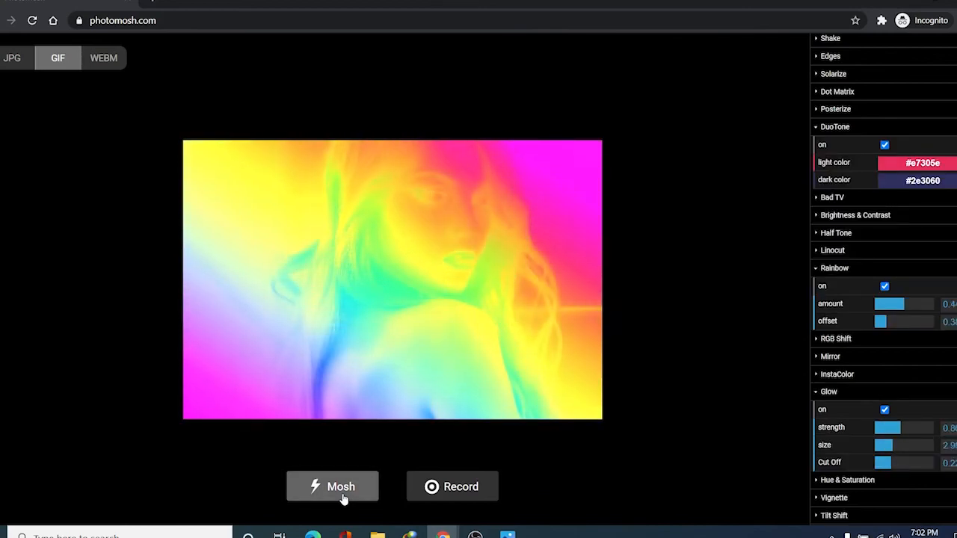
pyautogui.click(342, 496)
pyautogui.click(342, 496)
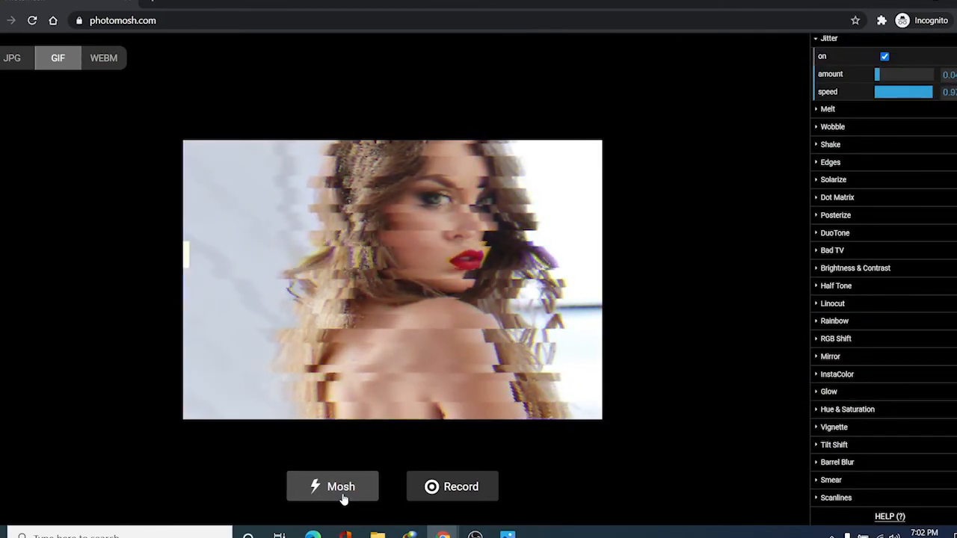
pyautogui.click(342, 496)
pyautogui.click(343, 497)
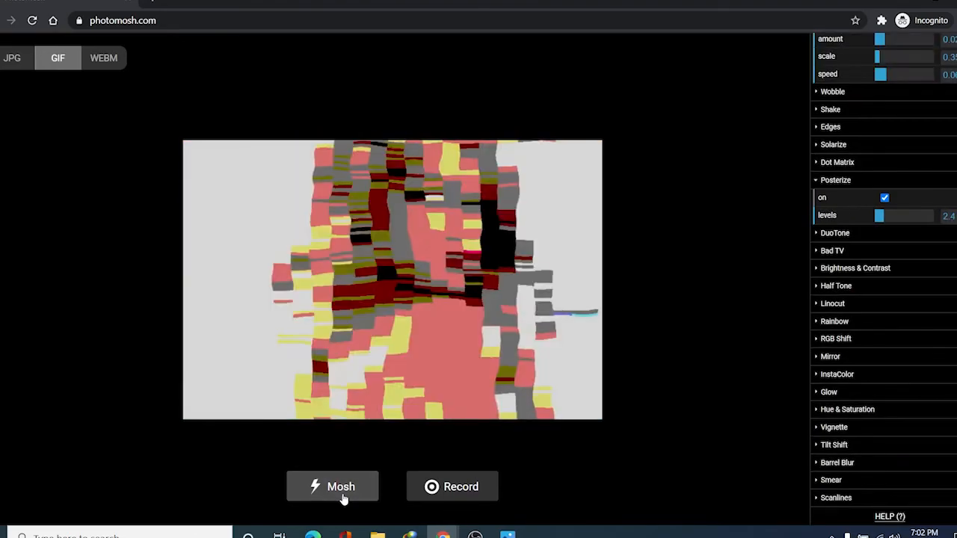
pyautogui.click(343, 496)
pyautogui.click(342, 496)
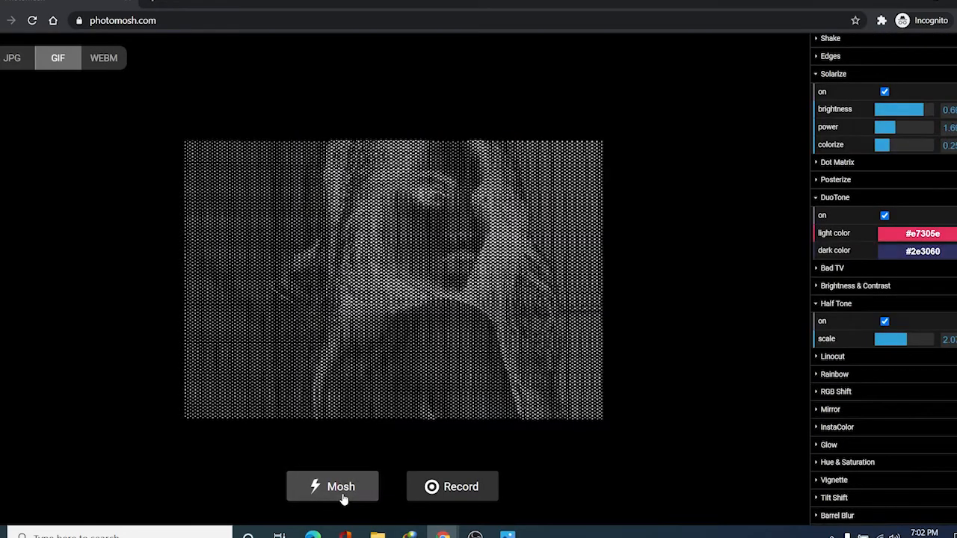
pyautogui.click(342, 496)
pyautogui.click(342, 496)
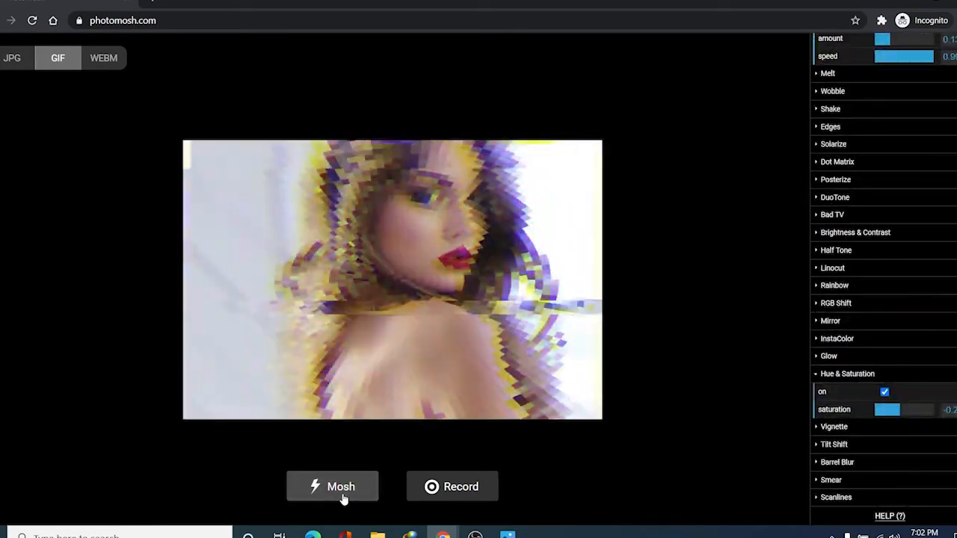
pyautogui.click(343, 496)
pyautogui.click(342, 497)
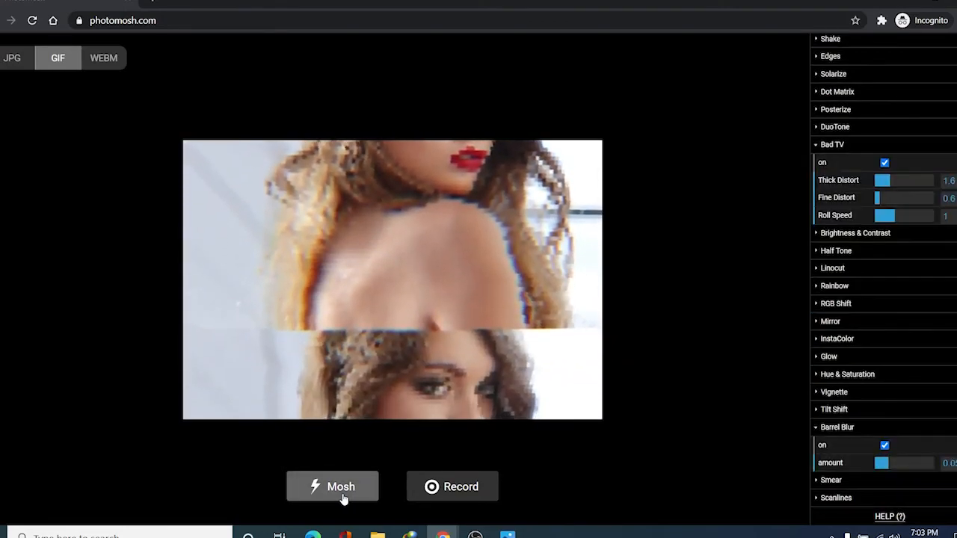
pyautogui.click(342, 496)
pyautogui.click(342, 497)
pyautogui.click(342, 497)
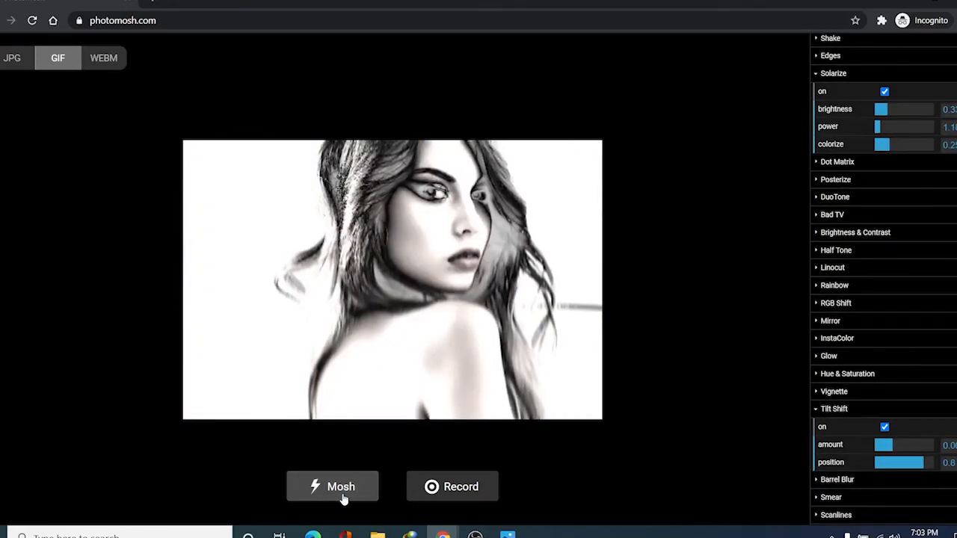
pyautogui.click(343, 496)
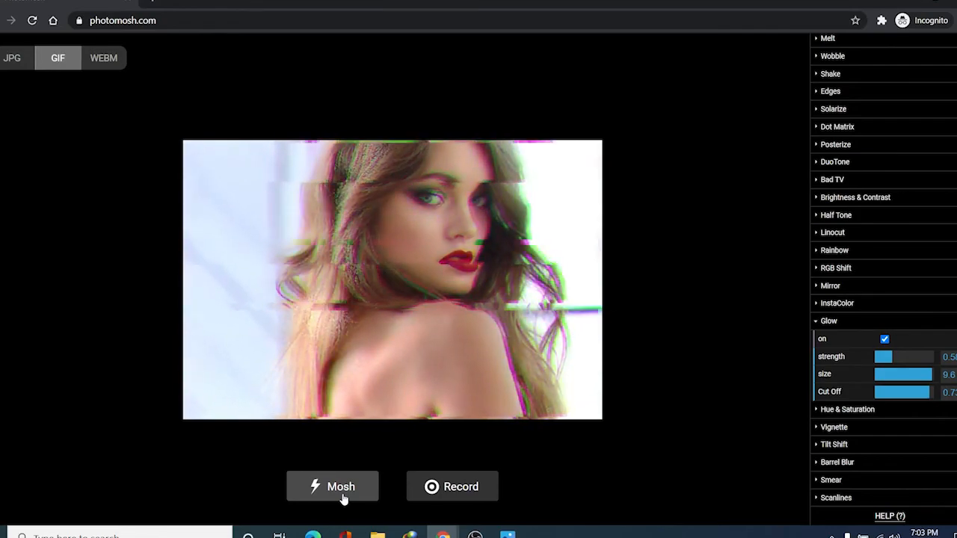
# - Record the animated glitch portrait as a GIF and open the downloaded file
pyautogui.click(456, 491)
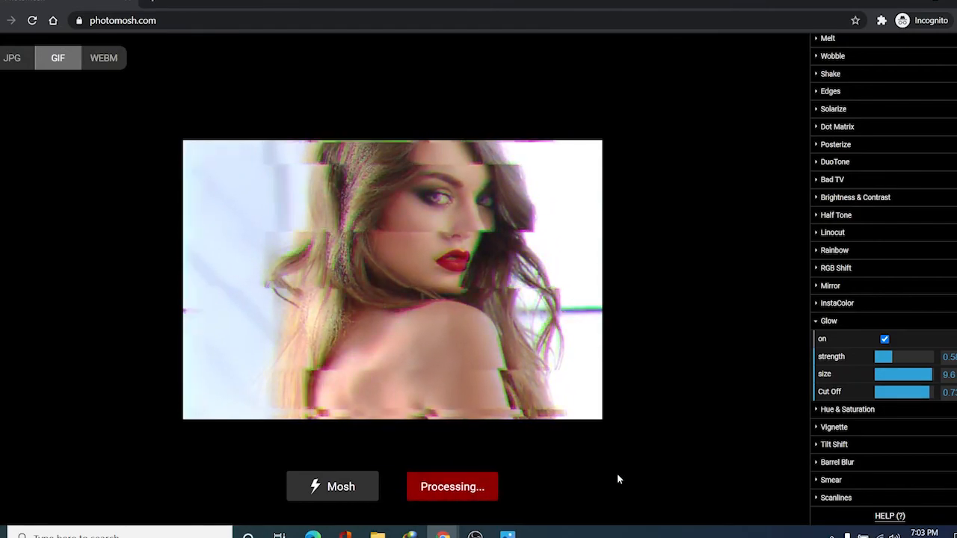
pyautogui.scroll(-1, 617, 475)
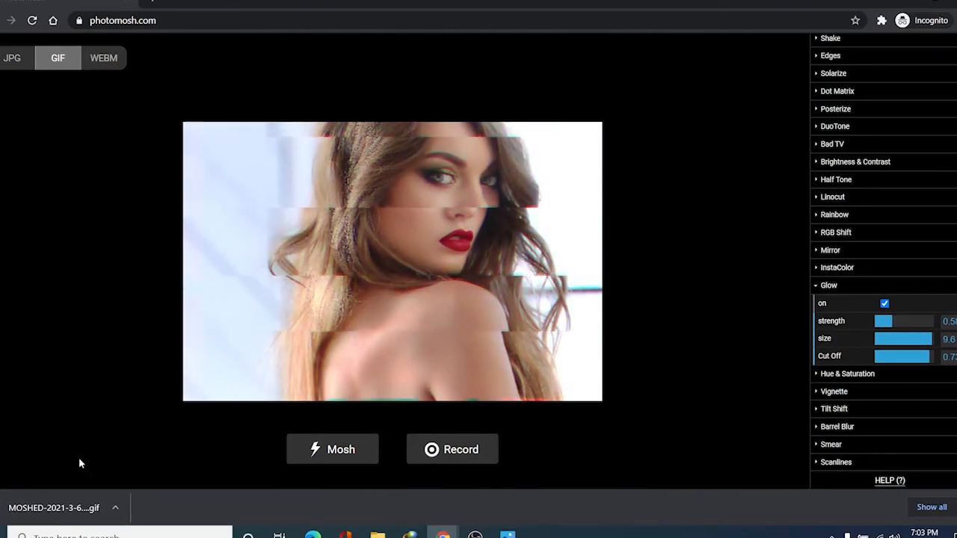
pyautogui.click(70, 505)
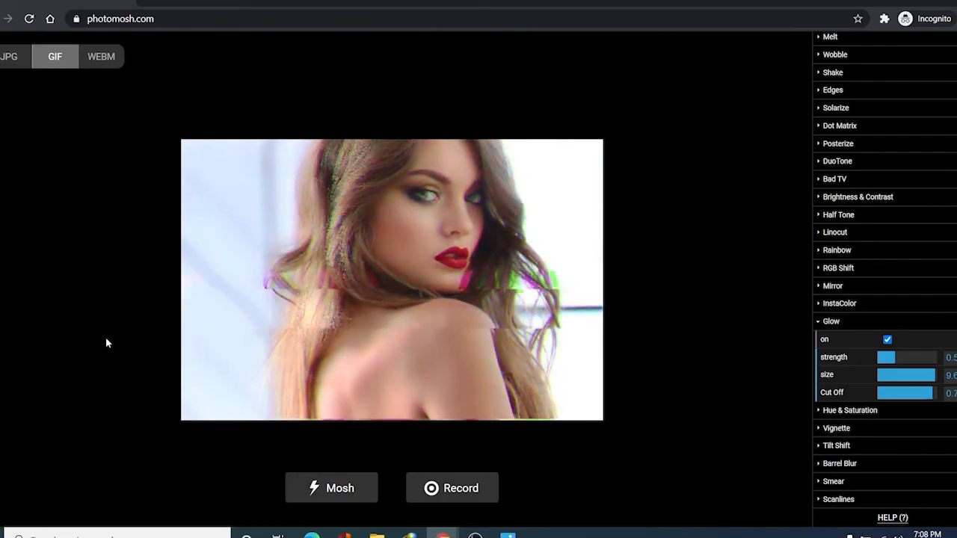
# - Switch the output format to WEBM, record the glitch animation and open the downloaded video
pyautogui.click(112, 66)
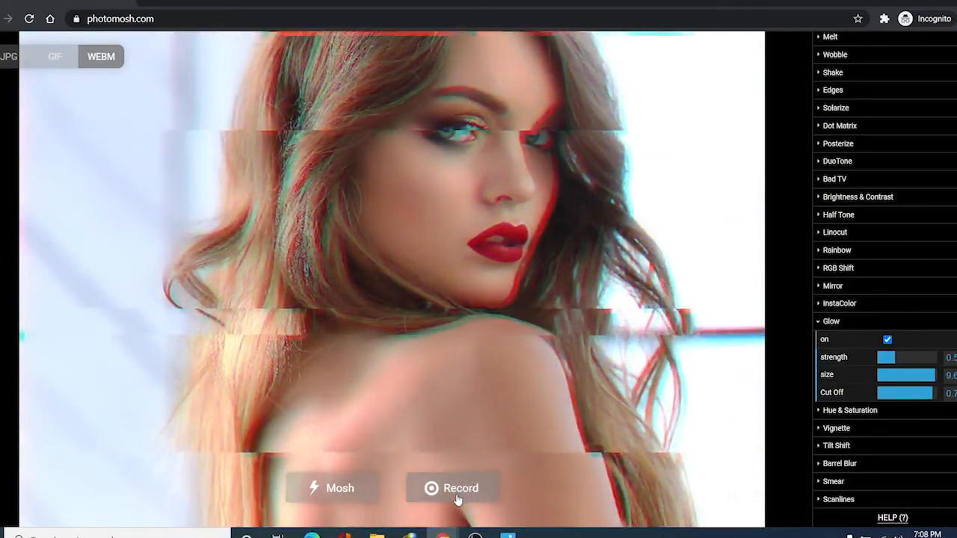
pyautogui.click(458, 496)
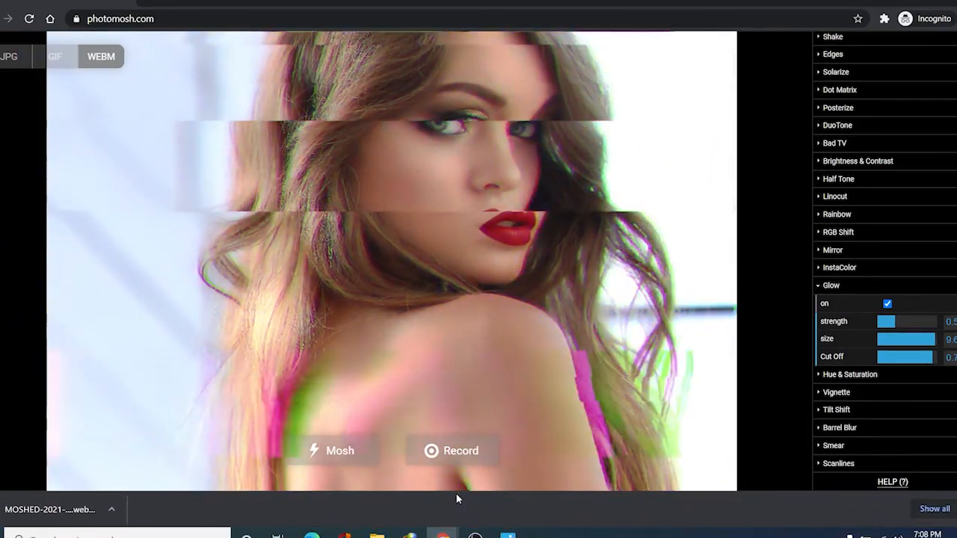
pyautogui.click(34, 509)
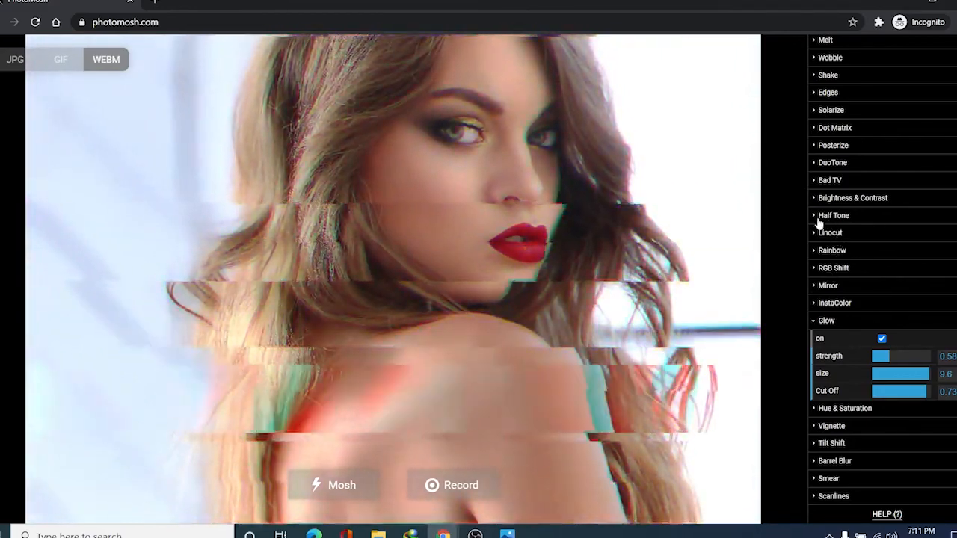
# - Try the Half Tone effect on the portrait, then turn it off and collapse its settings
pyautogui.click(818, 216)
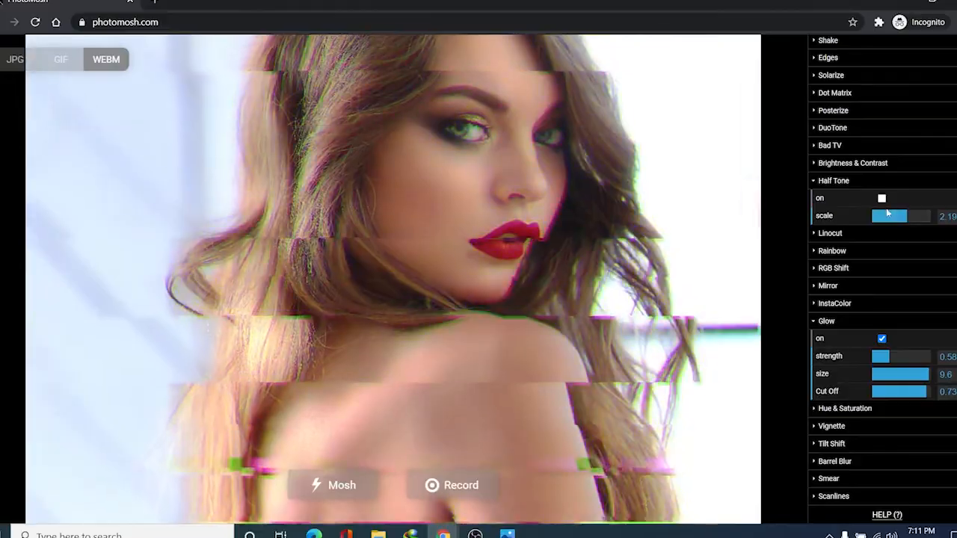
pyautogui.click(881, 199)
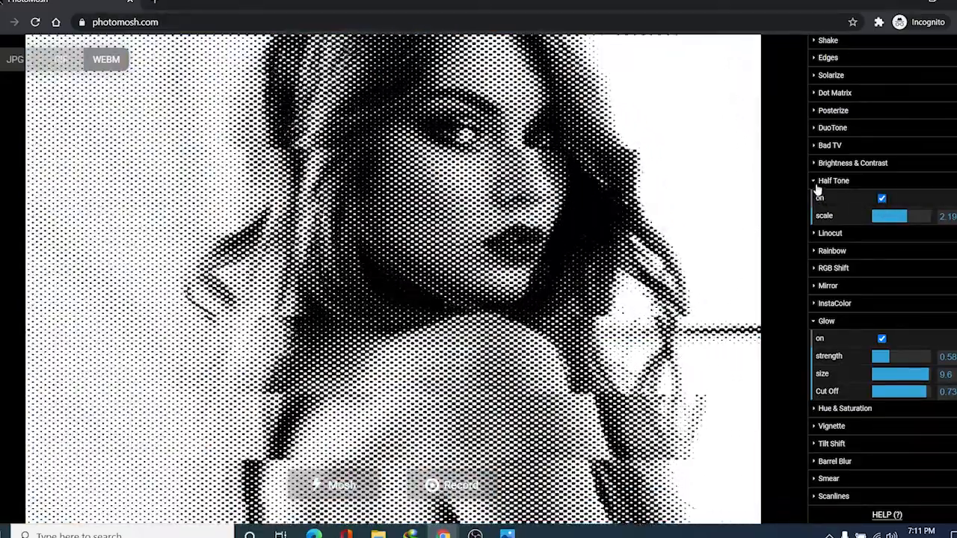
pyautogui.click(881, 200)
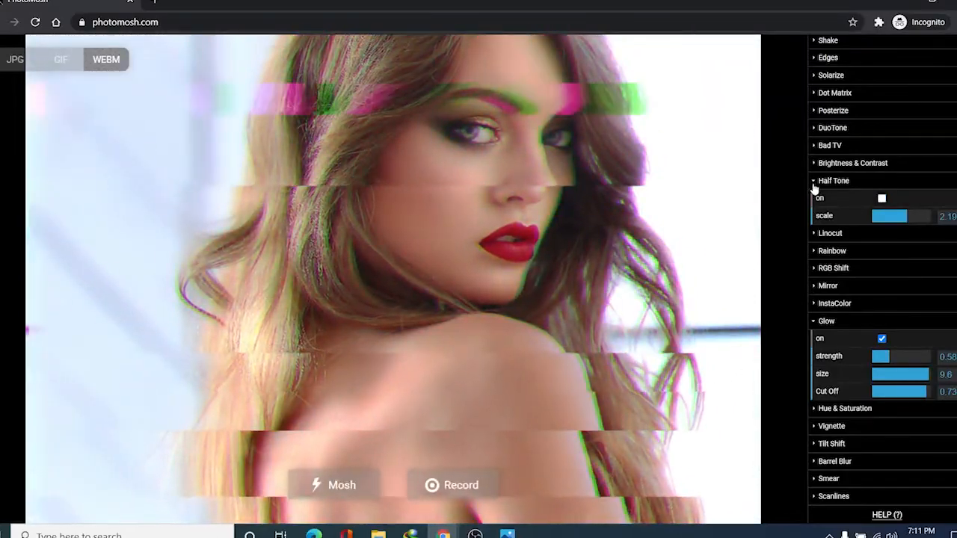
pyautogui.click(817, 182)
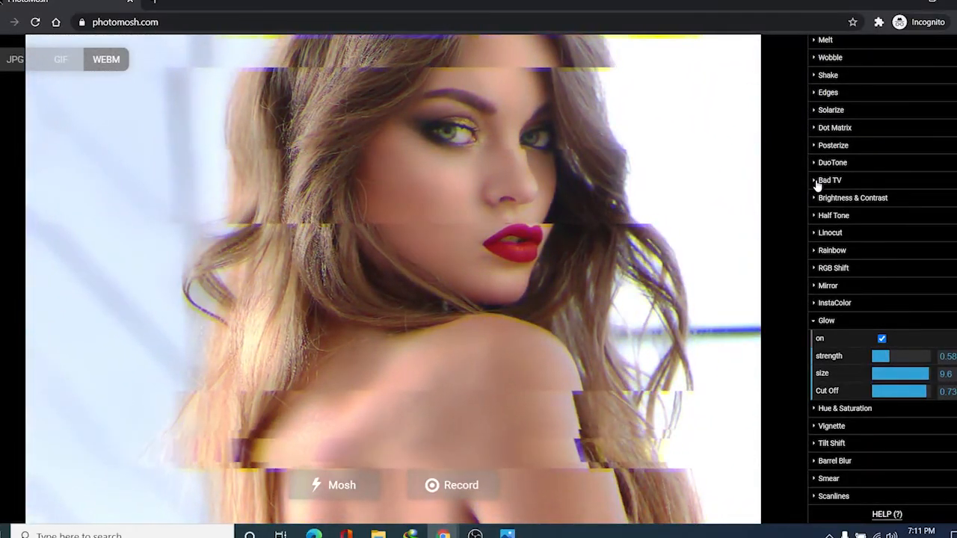
# - Try the Bad TV effect on the portrait, then disable it and collapse its settings
pyautogui.click(817, 181)
pyautogui.click(882, 164)
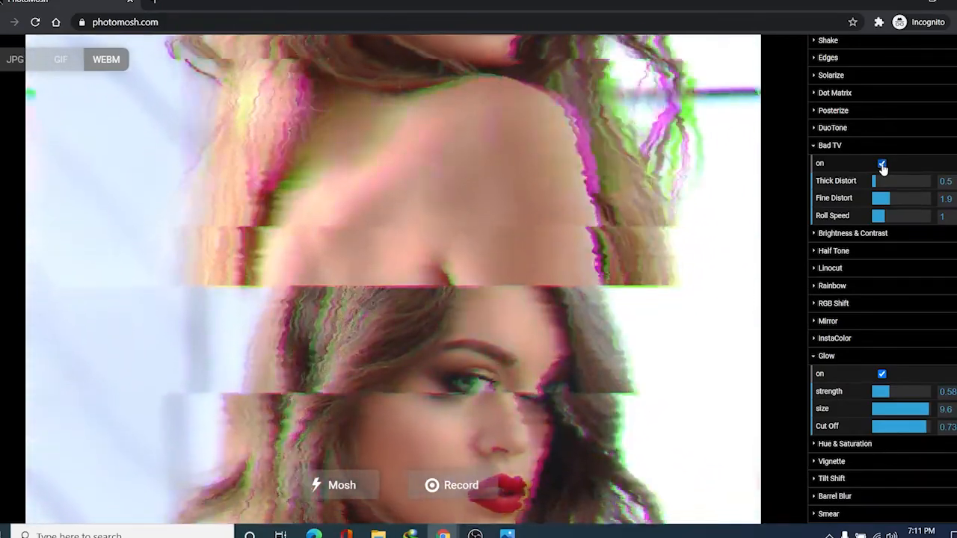
pyautogui.click(882, 164)
pyautogui.click(813, 145)
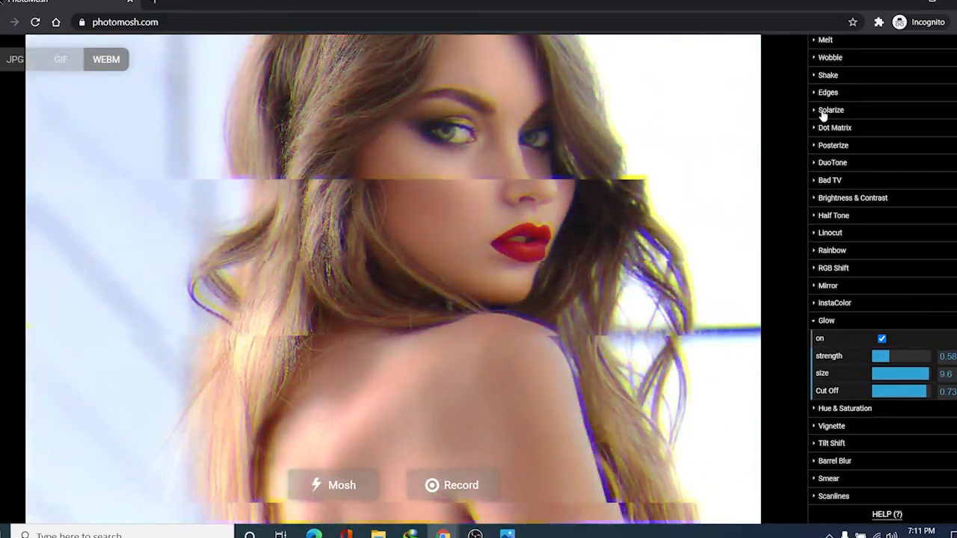
# - Try the Solarize effect on the portrait, then switch it off and collapse its settings
pyautogui.click(818, 110)
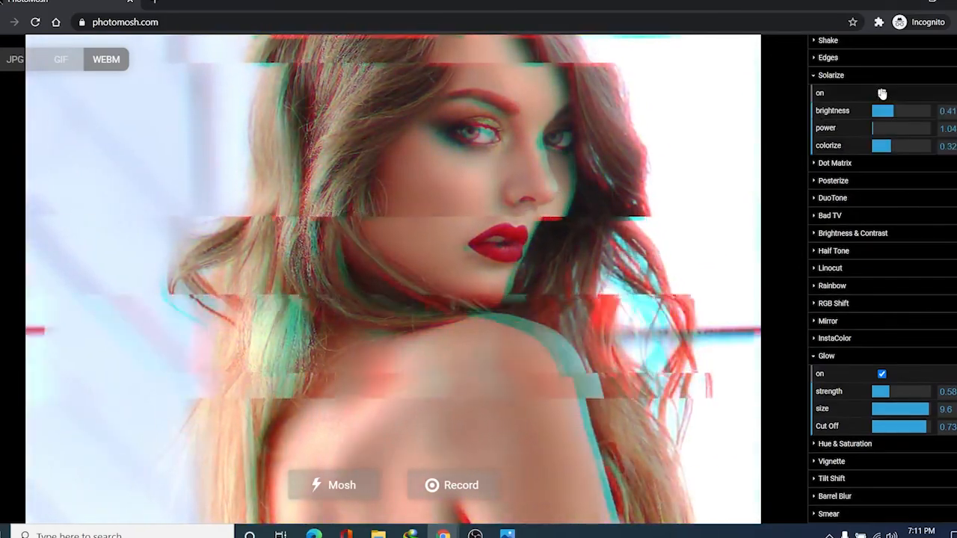
pyautogui.click(882, 94)
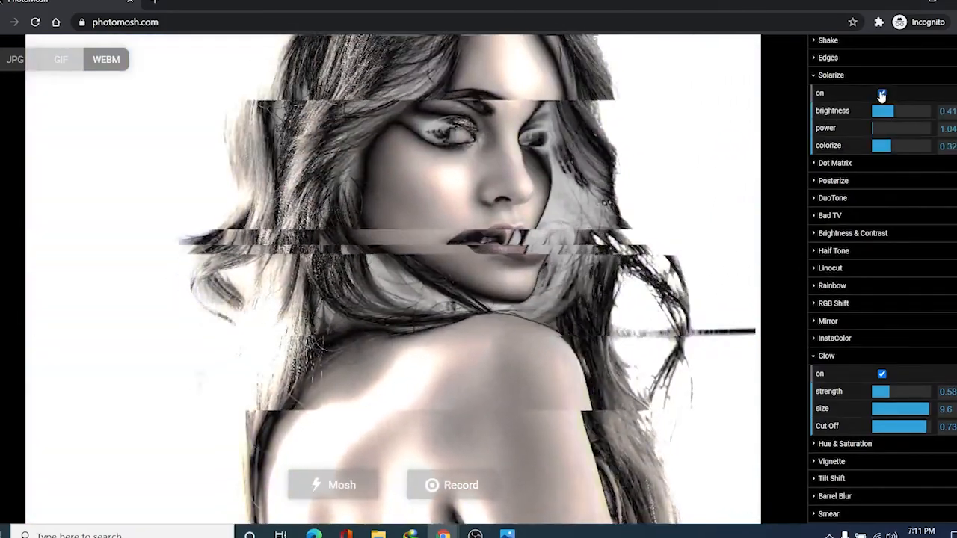
pyautogui.click(882, 93)
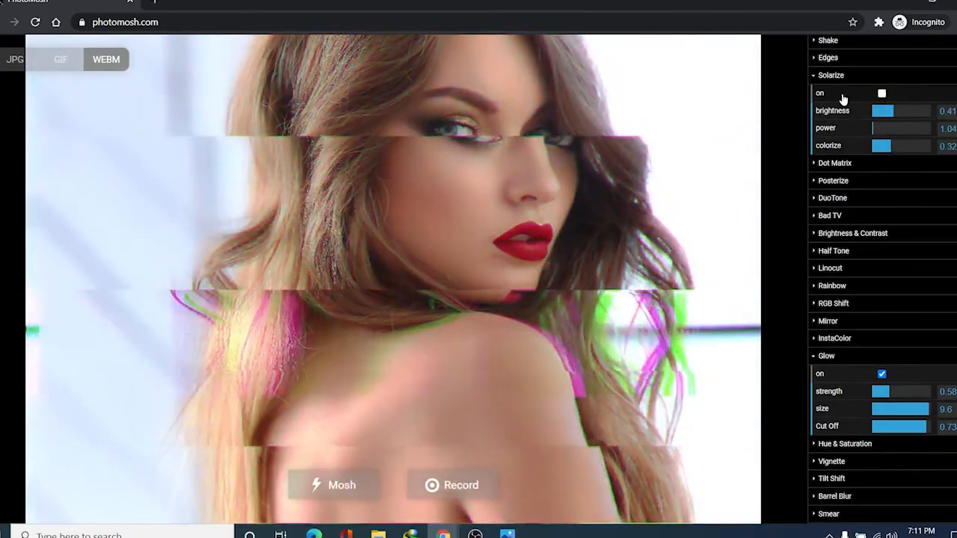
pyautogui.click(815, 76)
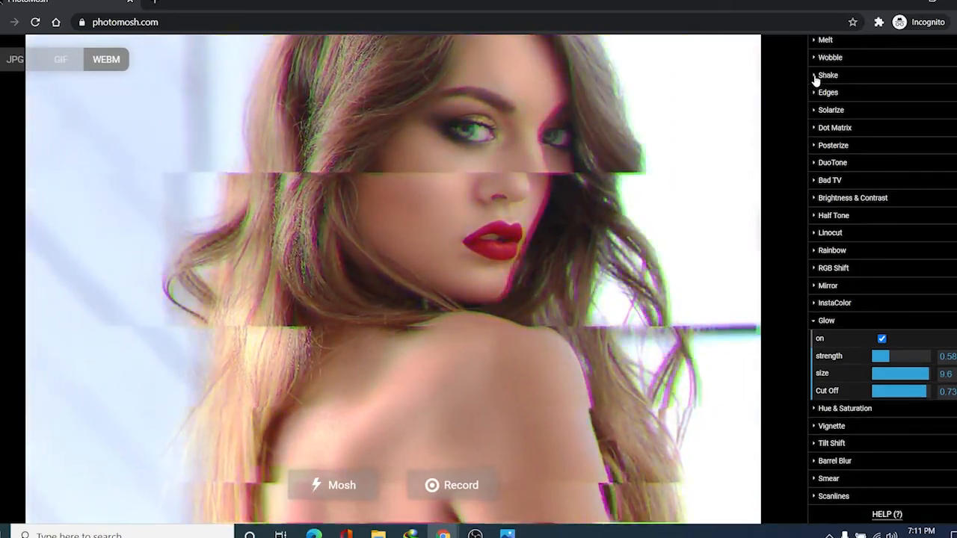